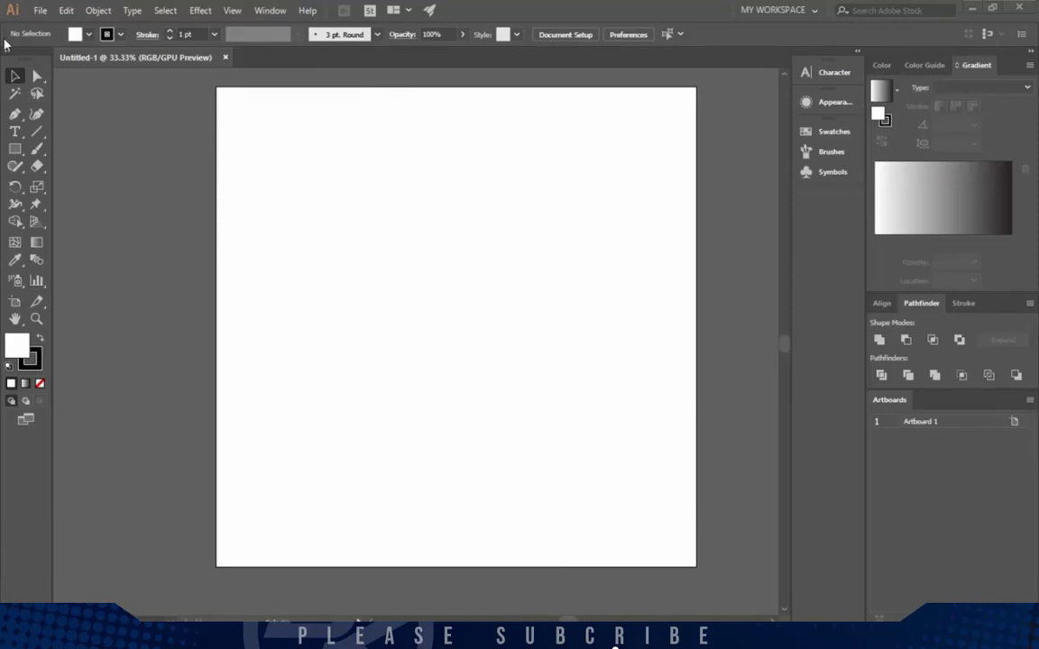
Draw a 500 × 500 px square on the artboard
left_click(15, 149)
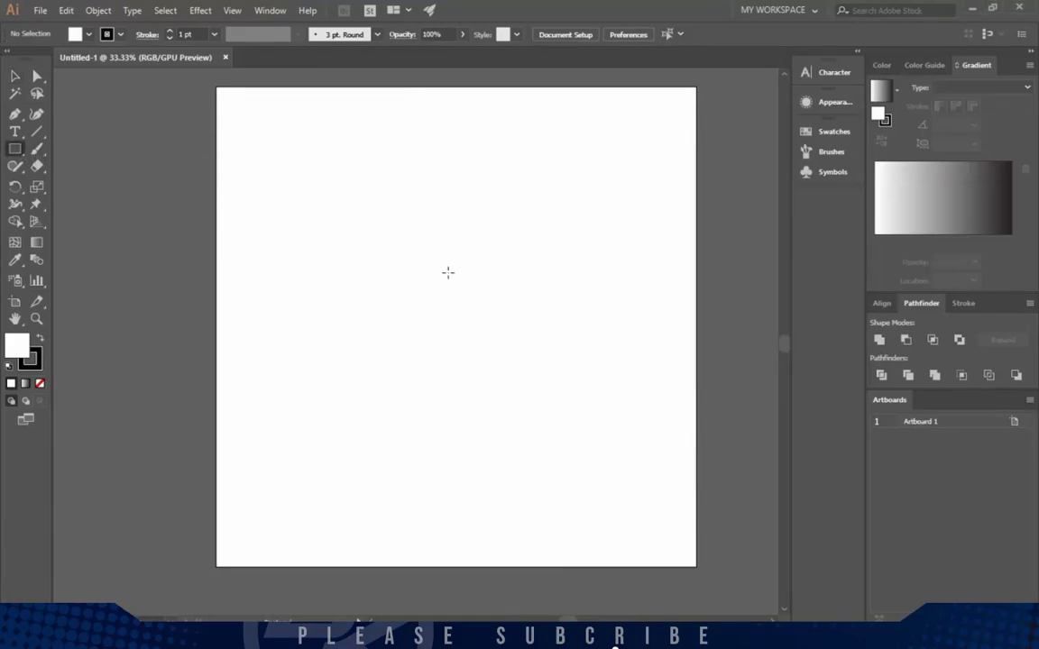
left_click(448, 272)
type("500")
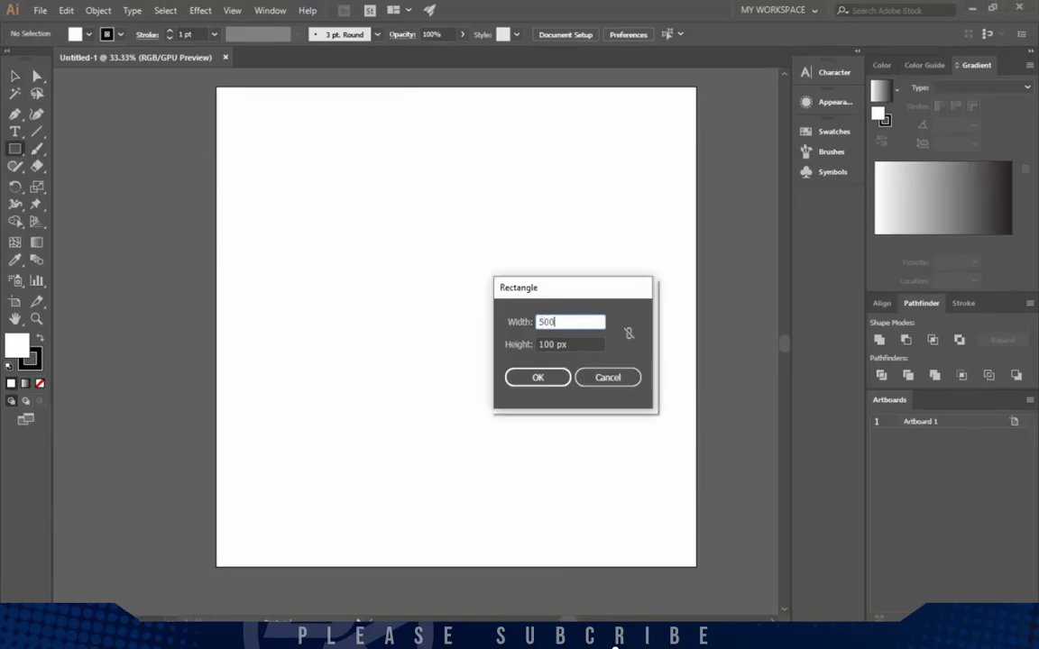
key("Tab")
type("5")
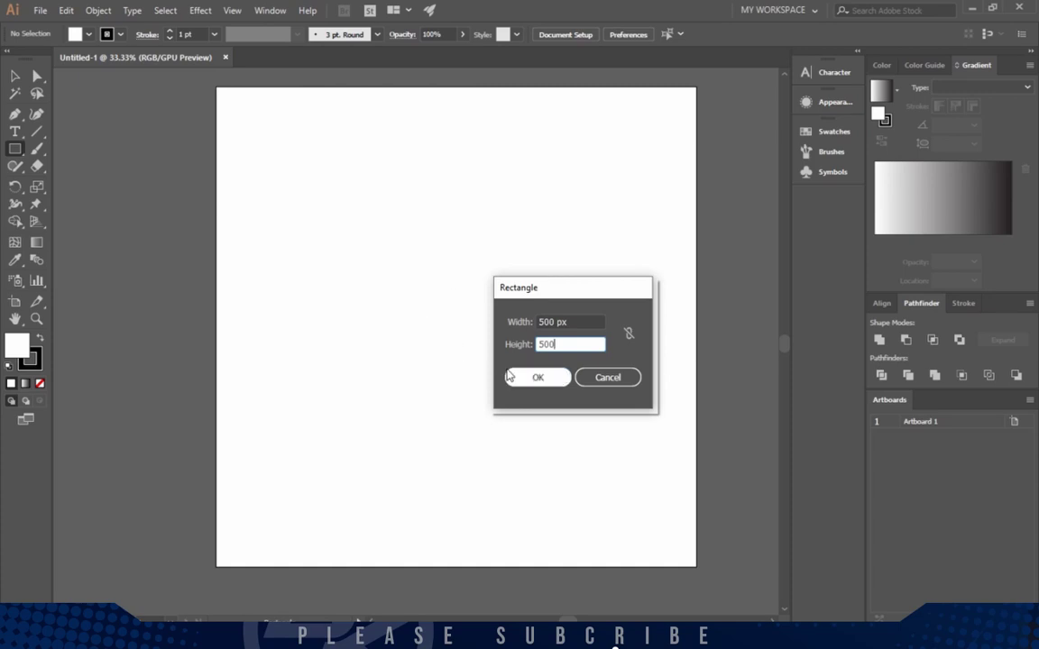
left_click(538, 377)
Centre the square horizontally and vertically on the artboard and set its fill to None
left_click(620, 35)
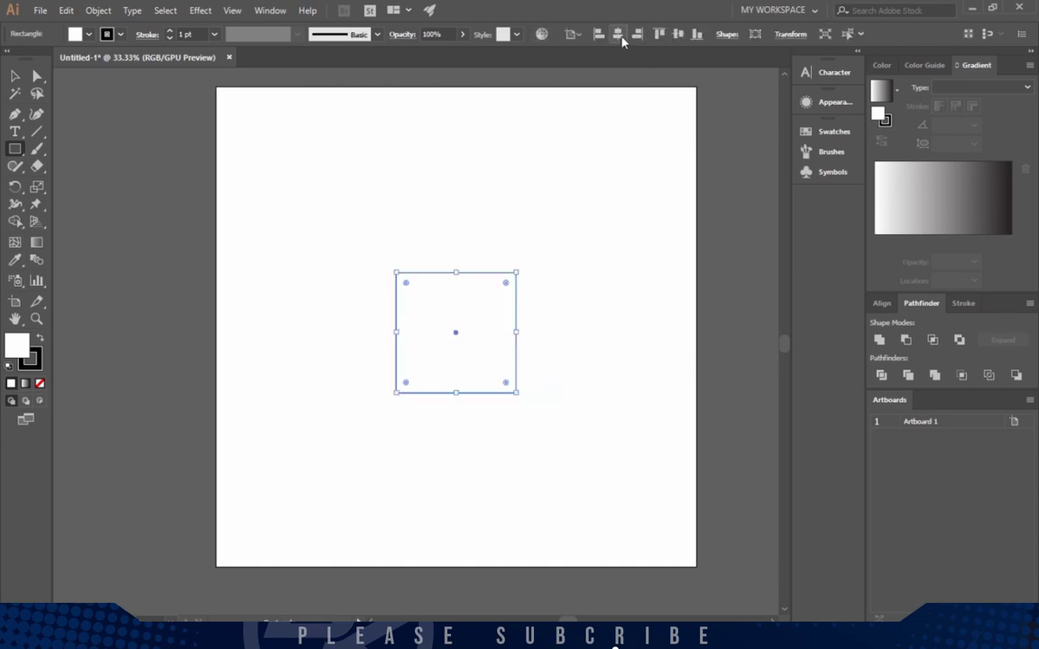
left_click(678, 34)
left_click(90, 34)
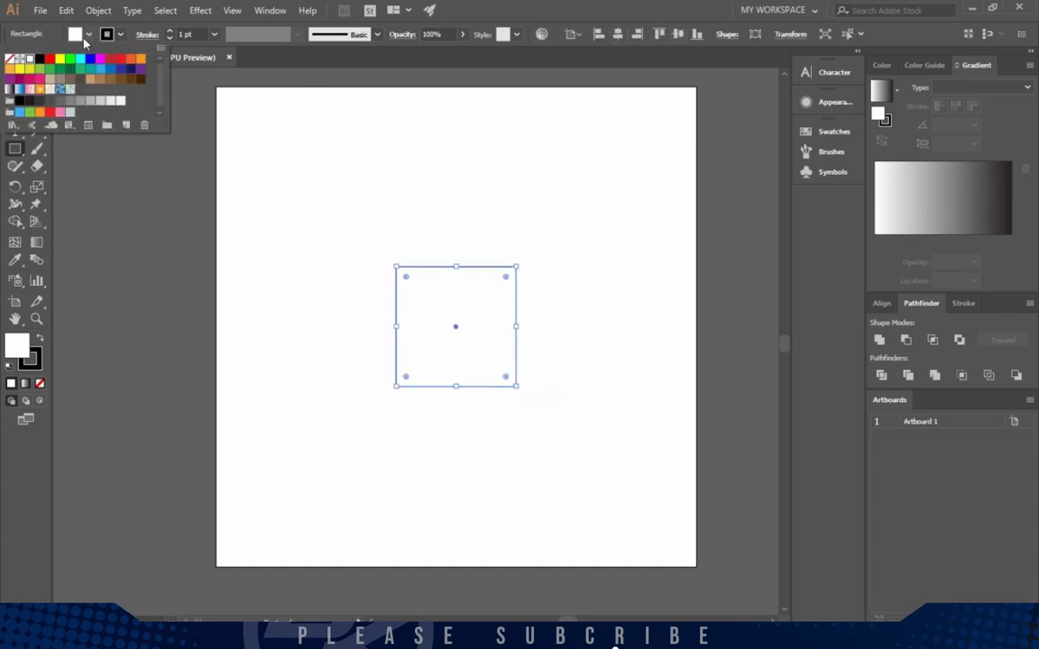
left_click(9, 58)
key("Escape")
Alt-drag a copy of the square rotated 45° to form an eight-point star outline
key("v")
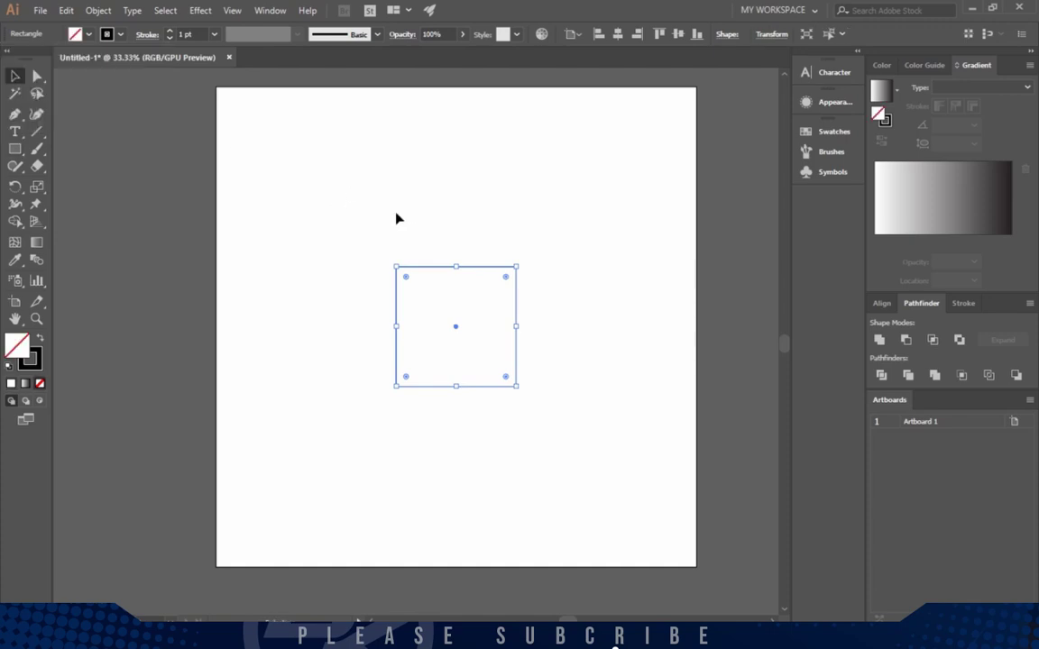
left_click(397, 219)
left_click(477, 268)
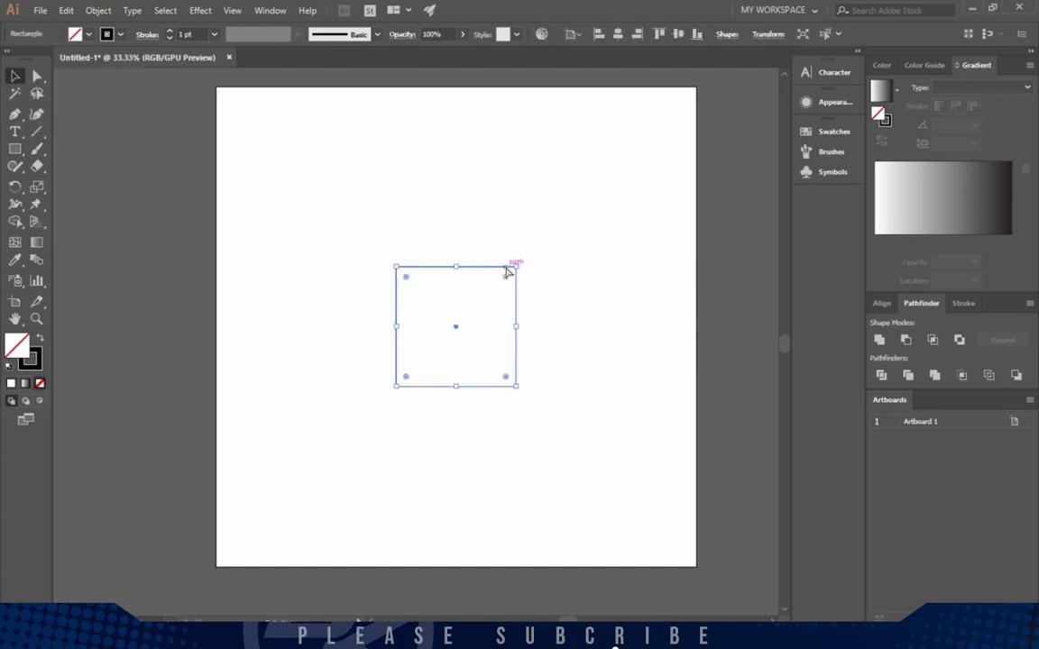
left_click_drag(516, 267, 460, 237)
Zoom in, select the upright square and scale it down toward the diamond's edges
left_click(454, 298)
scroll(499, 309, "up", 1)
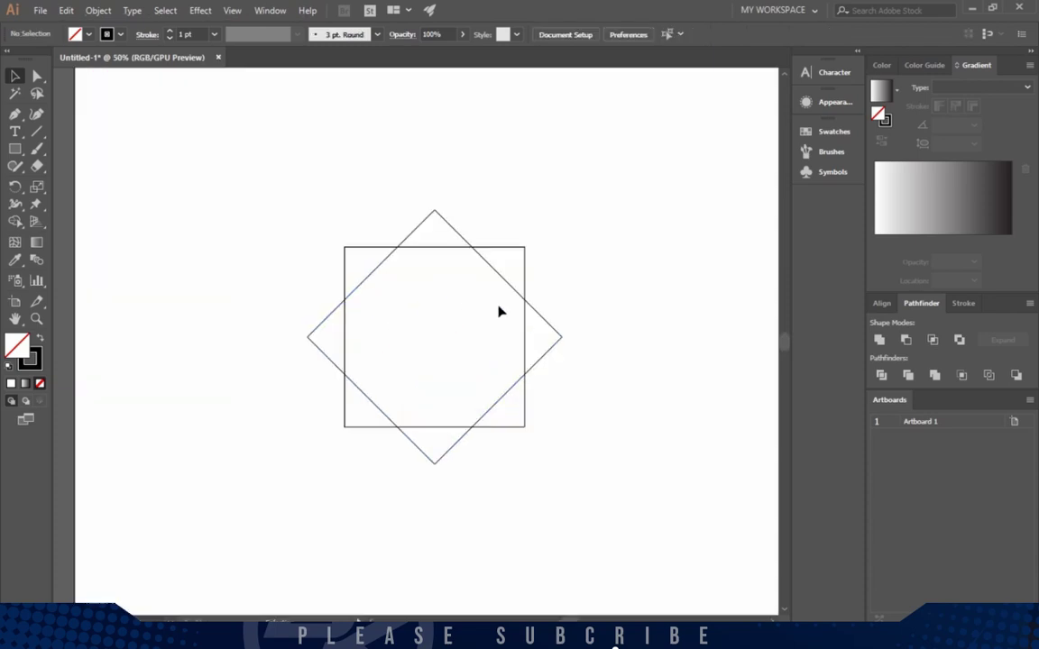
scroll(497, 305, "up", 1)
scroll(514, 280, "up", 1)
scroll(597, 217, "up", 1)
left_click(582, 198)
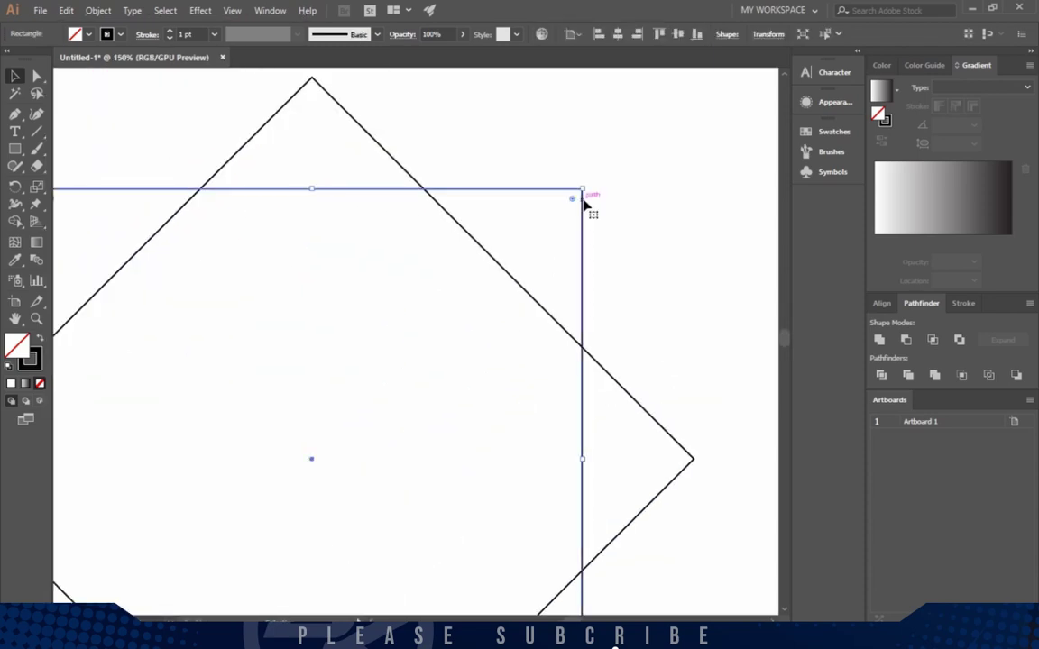
scroll(581, 191, "up", 2)
left_click_drag(582, 177, 443, 336)
scroll(443, 337, "up", 3)
scroll(414, 349, "up", 2)
In Outline view, snap the square's corner onto the diamond's edge, then select both shapes
key("ctrl+y")
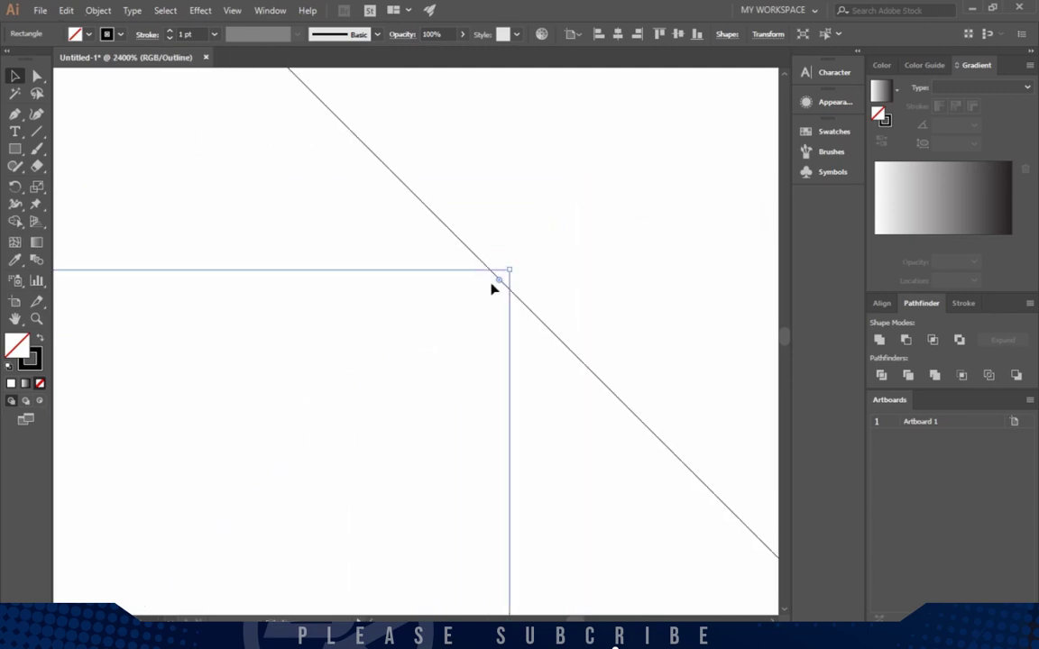
scroll(495, 288, "up", 3)
left_click_drag(495, 273, 474, 295)
left_click(512, 285)
scroll(515, 291, "down", 5)
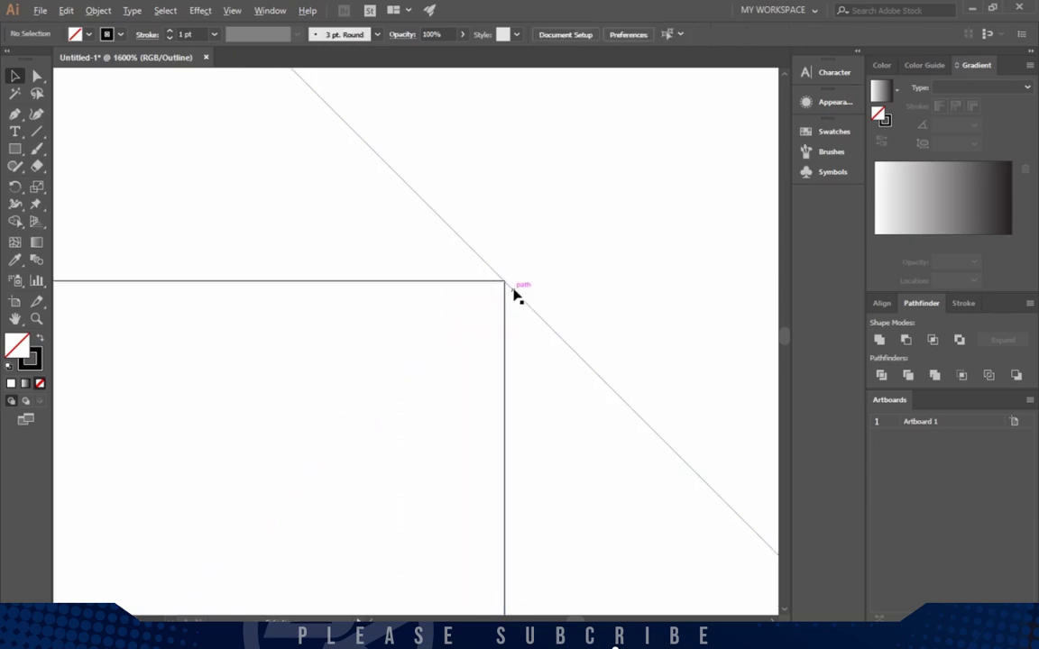
scroll(517, 296, "down", 5)
scroll(519, 291, "down", 3)
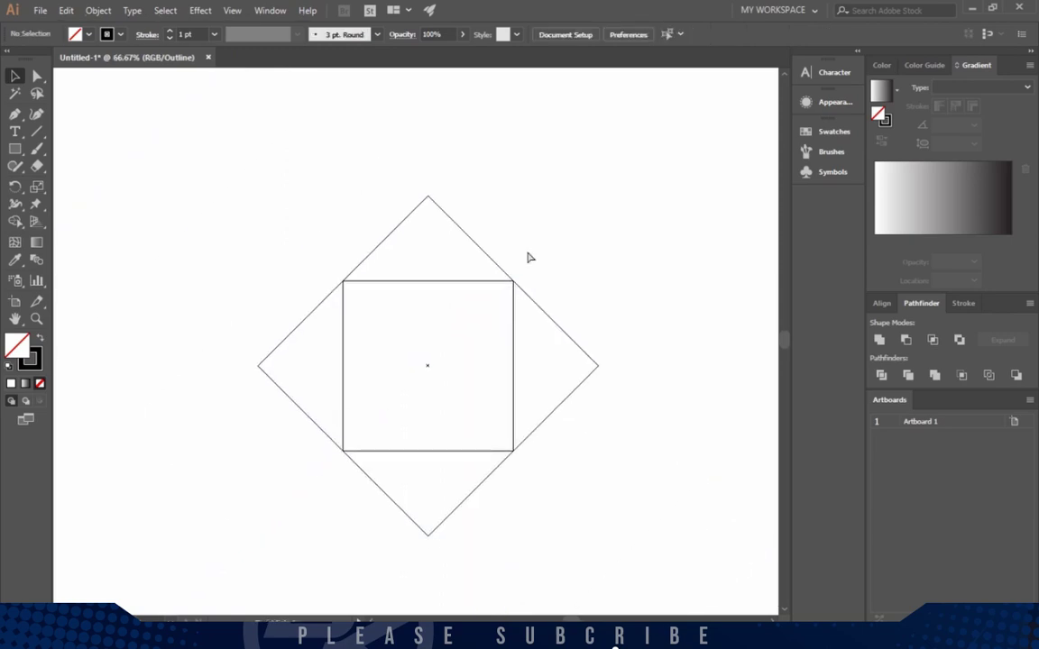
key("ctrl+y")
left_click_drag(530, 257, 530, 212)
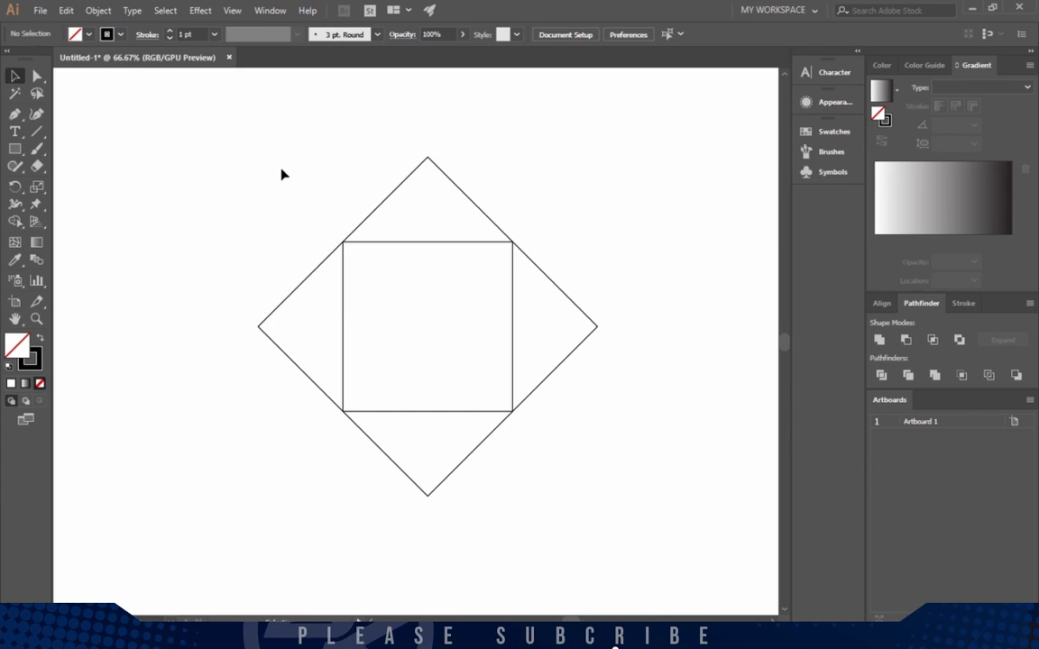
left_click_drag(267, 158, 651, 497)
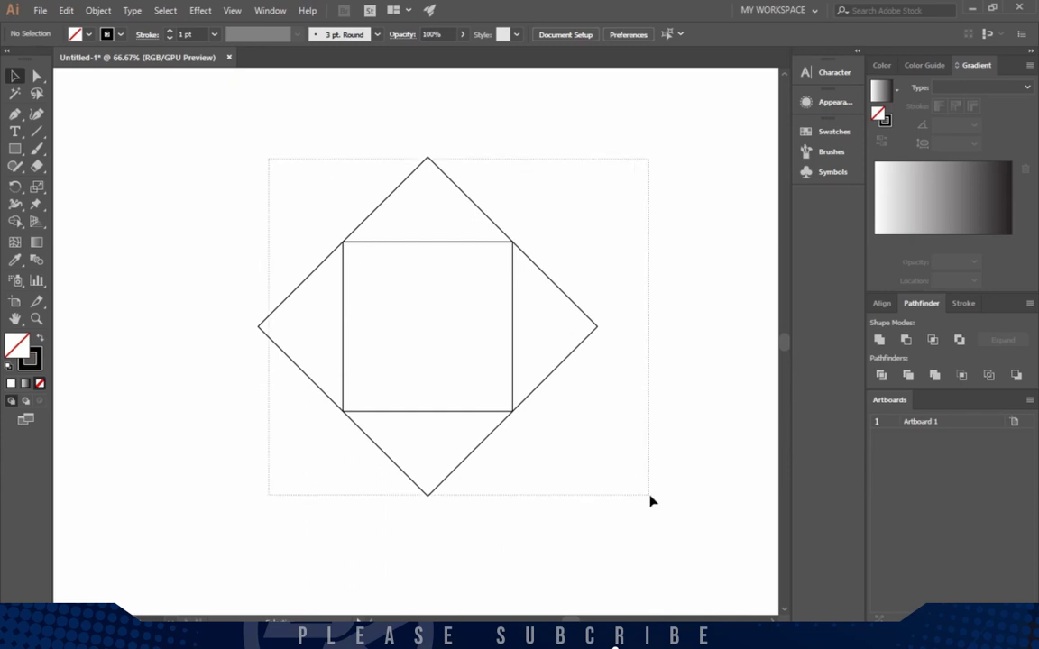
Merge the top triangle, square and bottom triangle with Shape Builder, deleting the side triangles
left_click(14, 223)
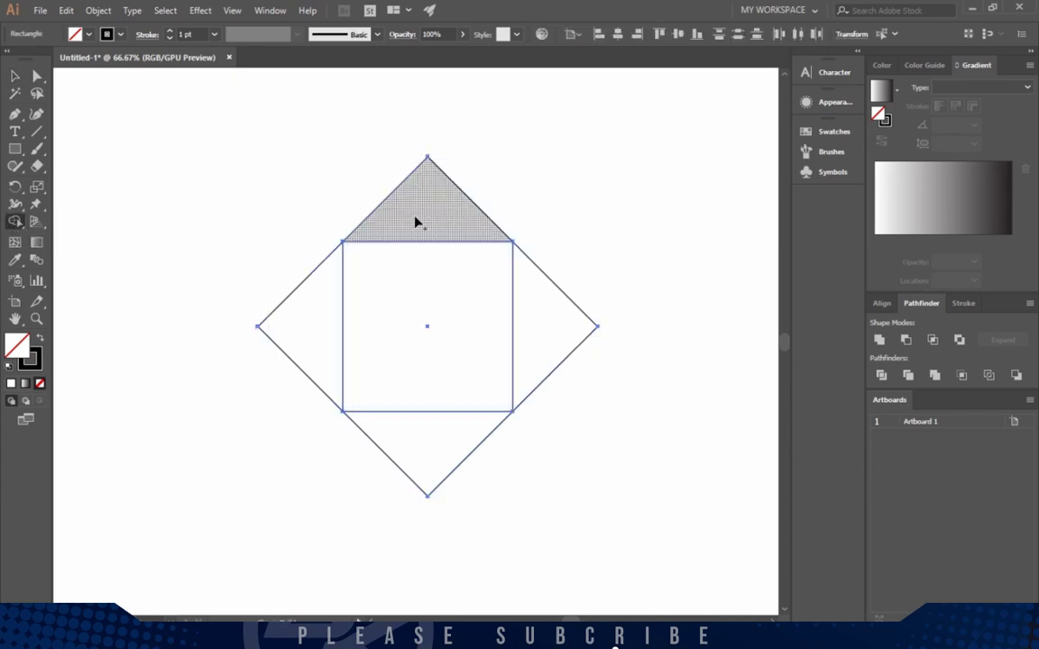
left_click_drag(417, 220, 427, 422)
key("v")
left_click(213, 149)
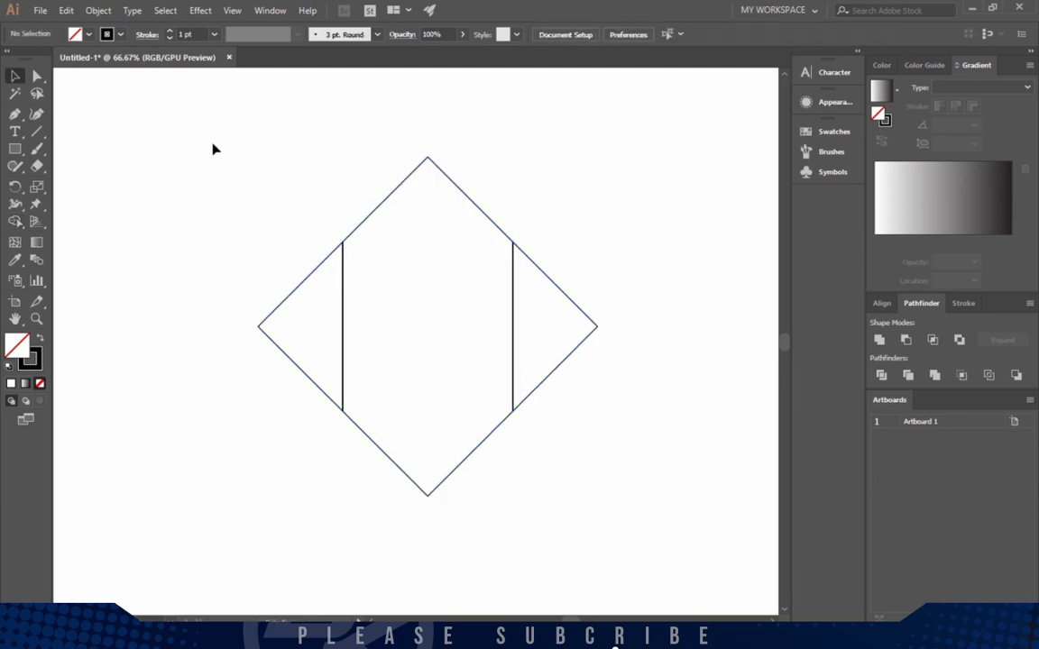
left_click(386, 198)
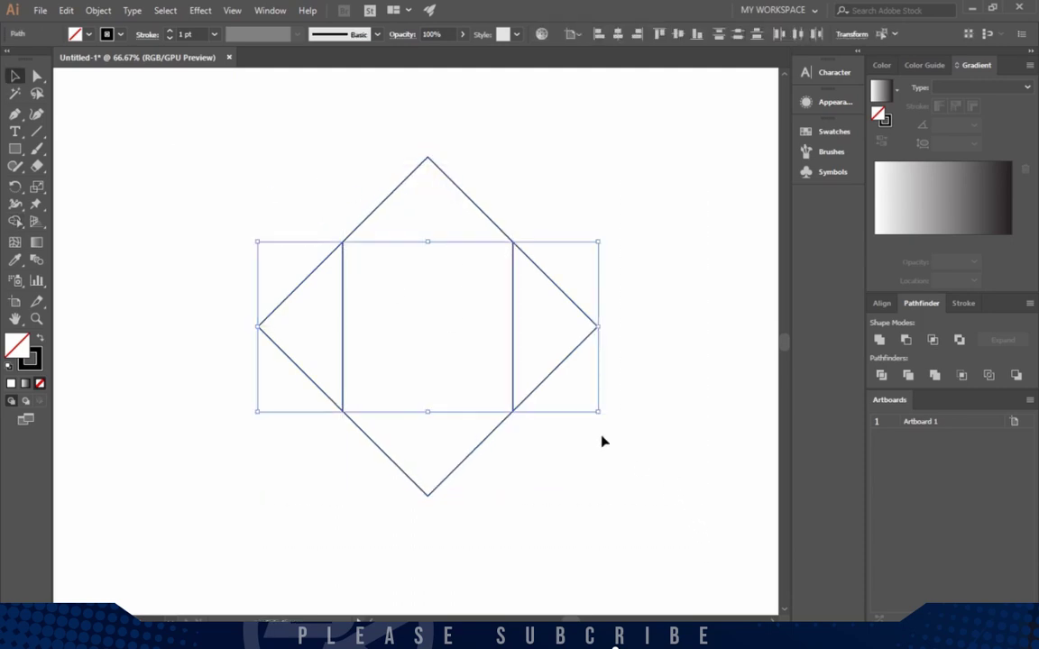
key("Delete")
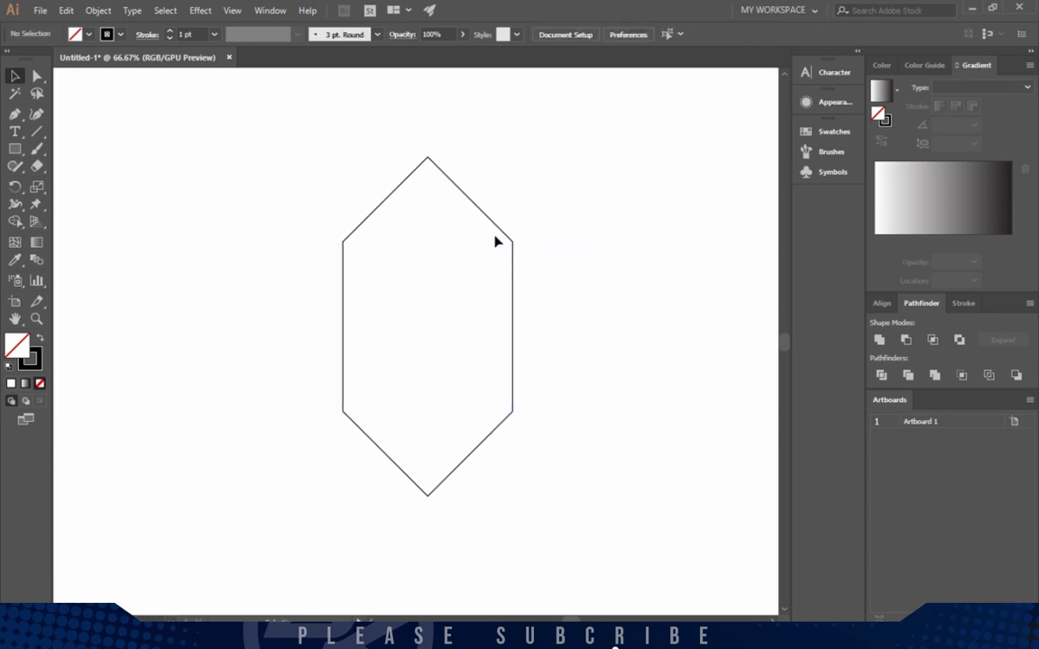
Move the hexagon's top anchor point down with Direct Selection
left_click(501, 232)
key("a")
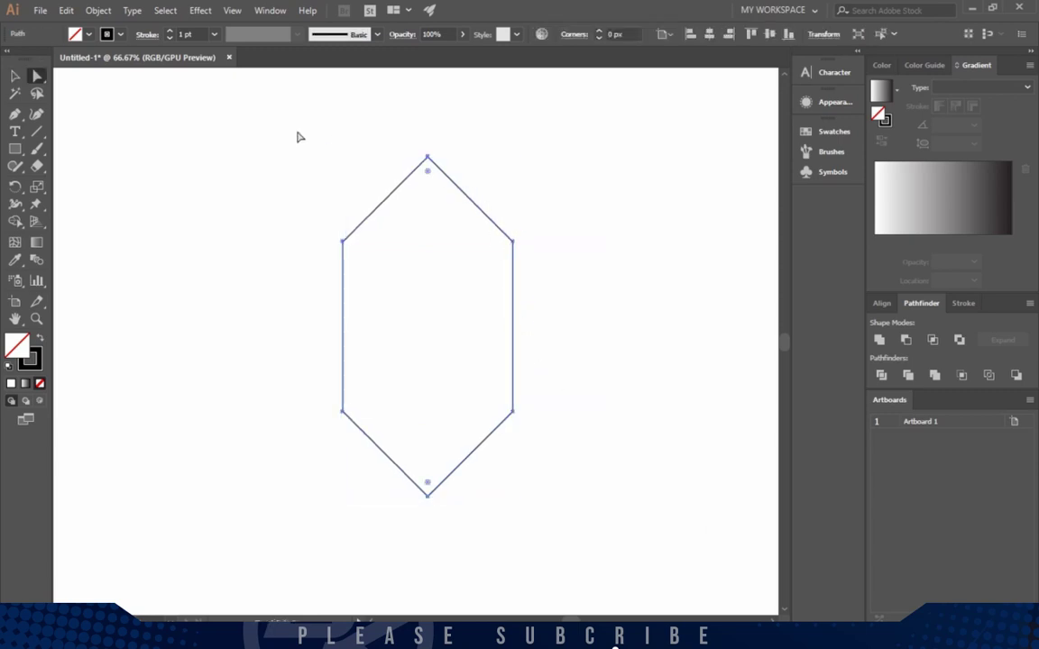
mouse_move(297, 134)
left_mouse_down()
mouse_move(524, 250)
mouse_move(513, 330)
left_mouse_up()
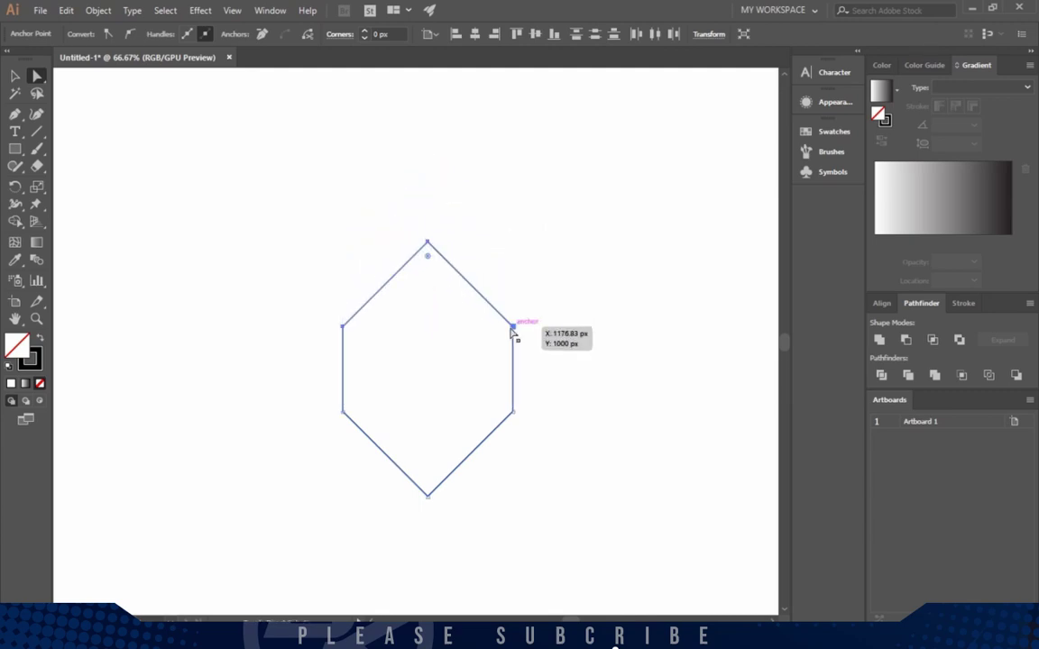
left_click(559, 274)
Scale the hexagon up to roughly double its size
key("ctrl+minus")
key("ctrl+minus")
key("ctrl+a")
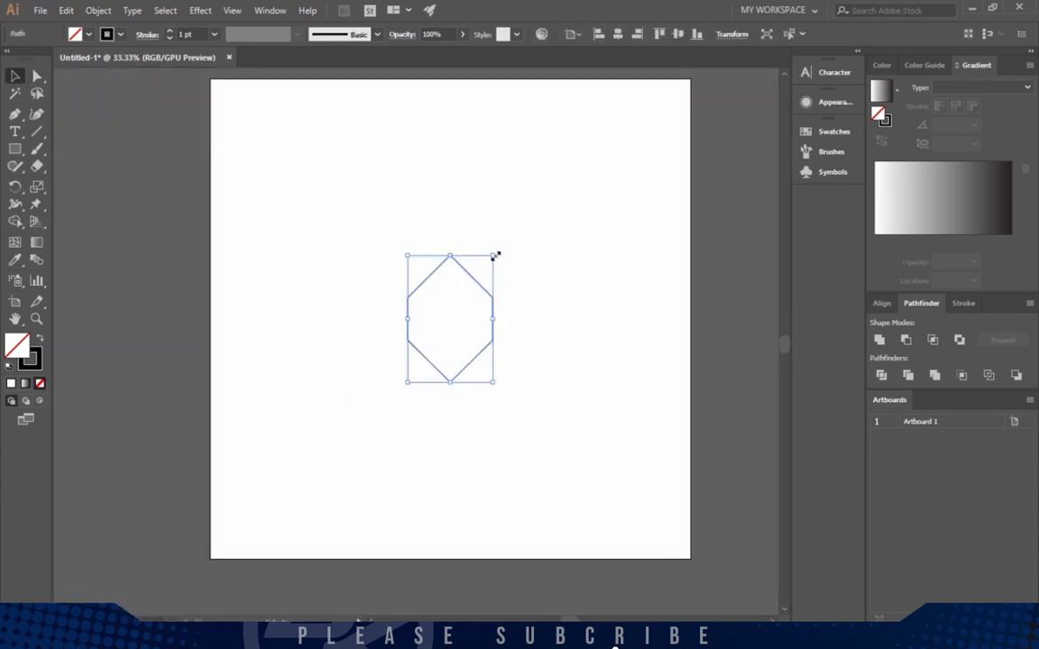
left_click_drag(496, 256, 549, 191)
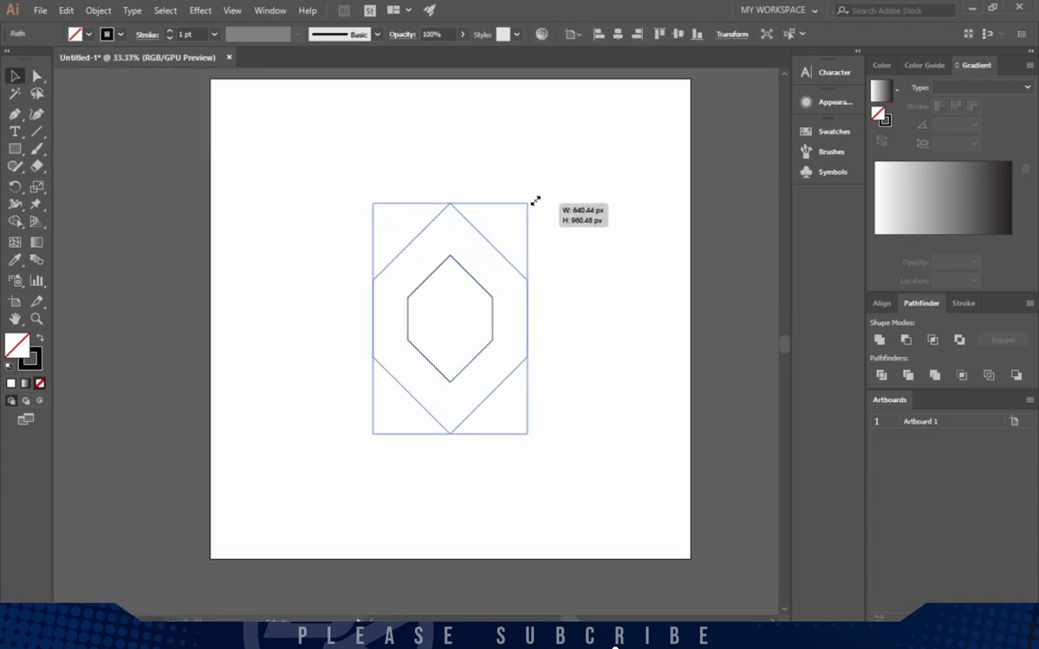
left_click(574, 238)
left_click(532, 268)
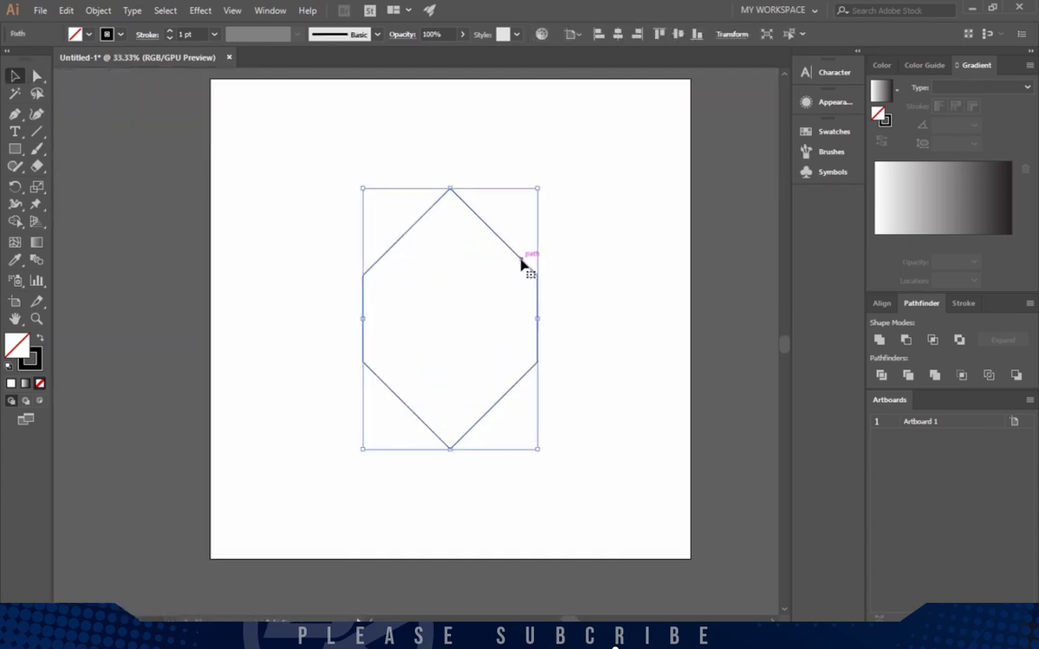
left_click(448, 264)
left_click(403, 236)
Add an inset hexagon inside the outline using Offset Path at -80 px
left_click(97, 10)
mouse_move(113, 338)
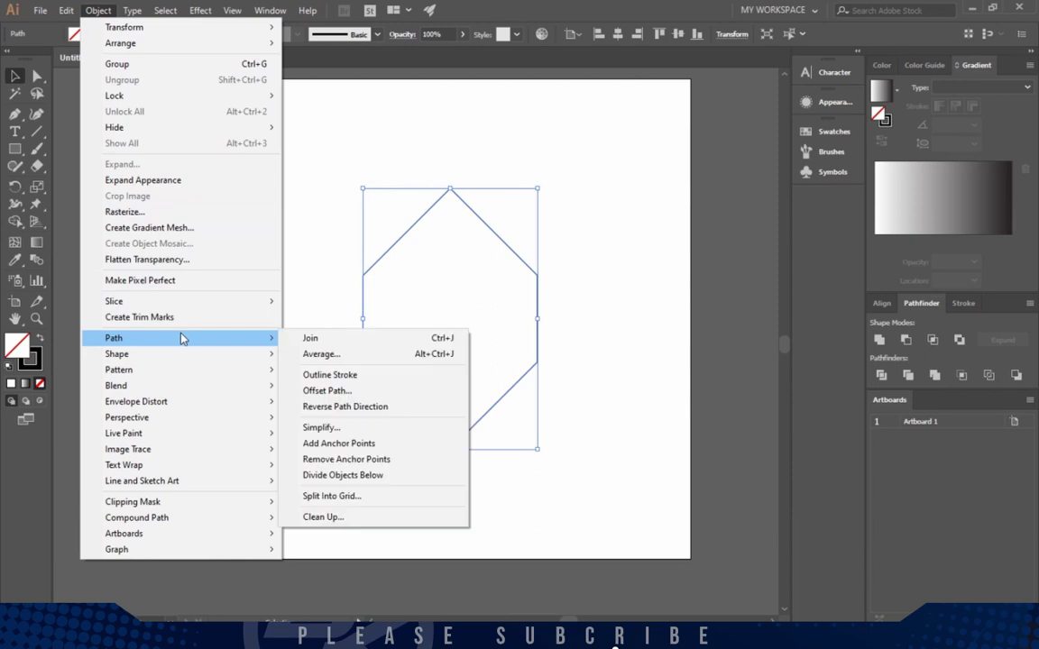
left_click(392, 393)
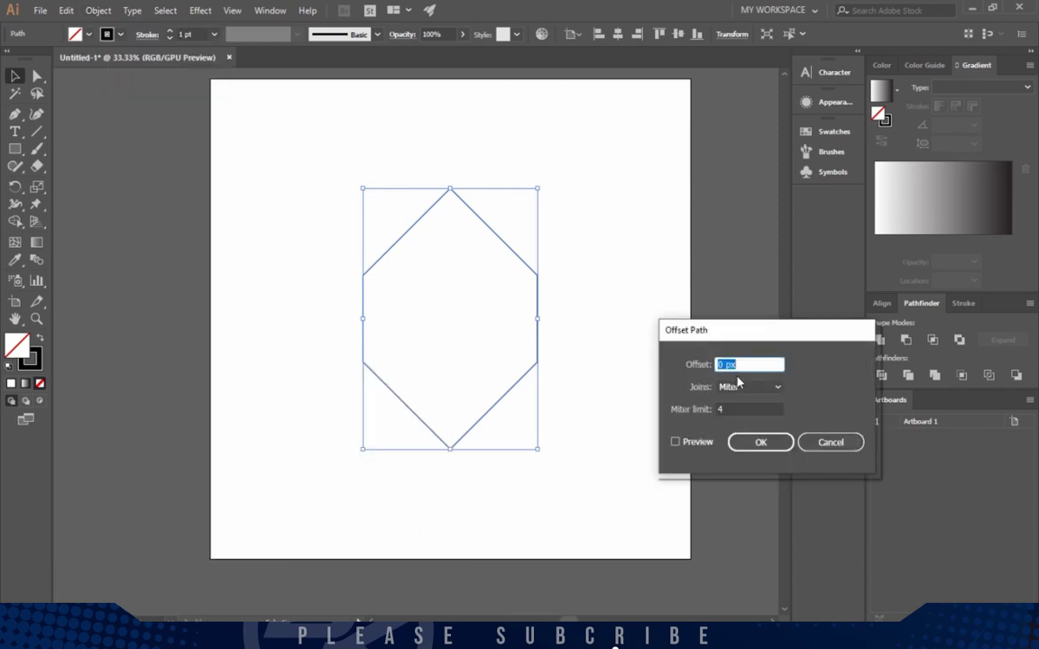
type("-8")
left_click(782, 443)
left_click(479, 305)
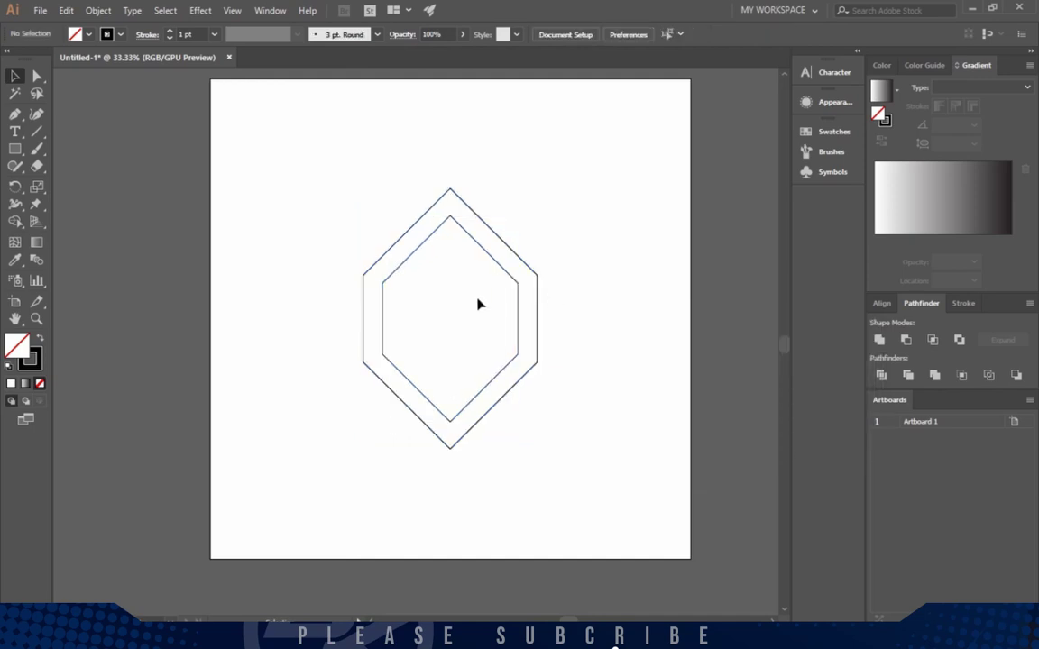
Duplicate both nested hexagons about 113 px straight up
left_click_drag(377, 197, 438, 234)
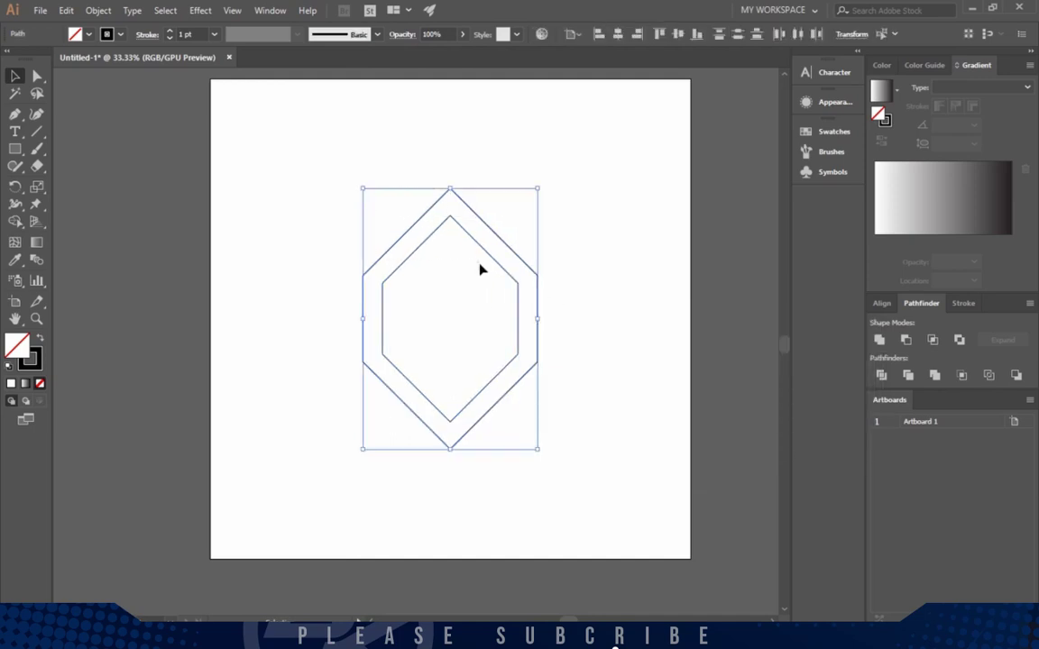
left_click_drag(500, 261, 498, 241)
left_click(434, 283)
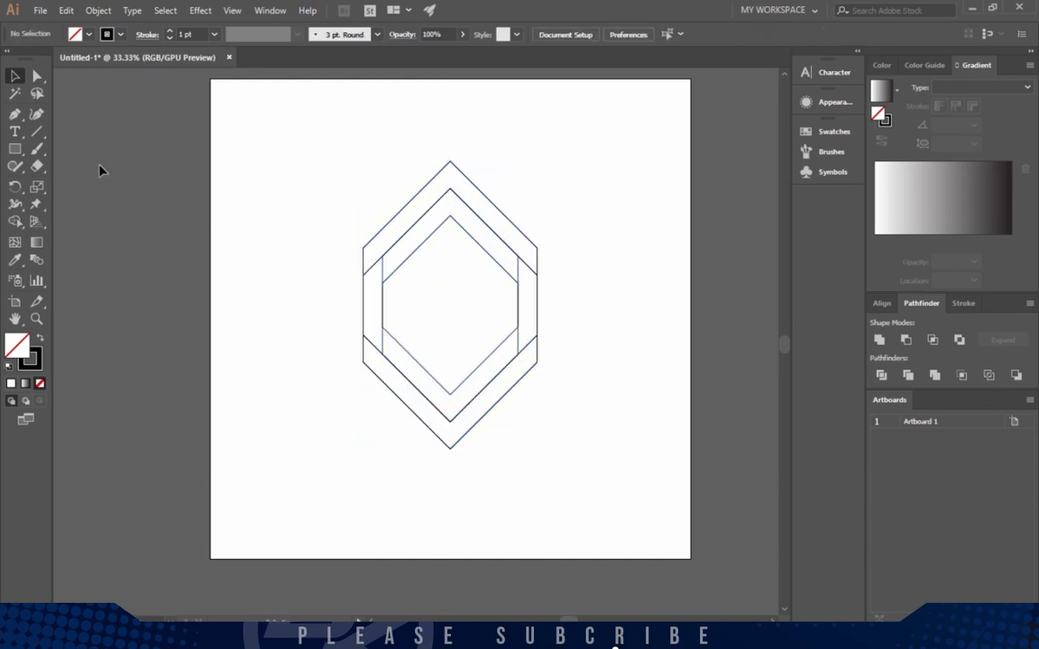
key("backslash")
Draw a vertical centre line through the hexagons and copy it twice to the left
left_click_drag(450, 138, 450, 484)
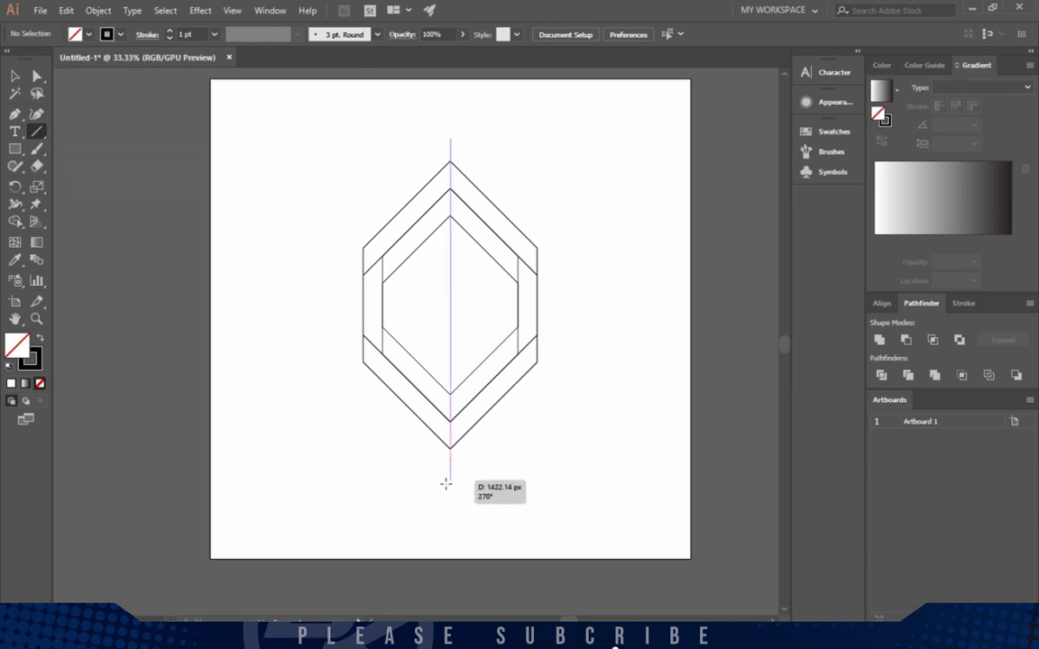
key("v")
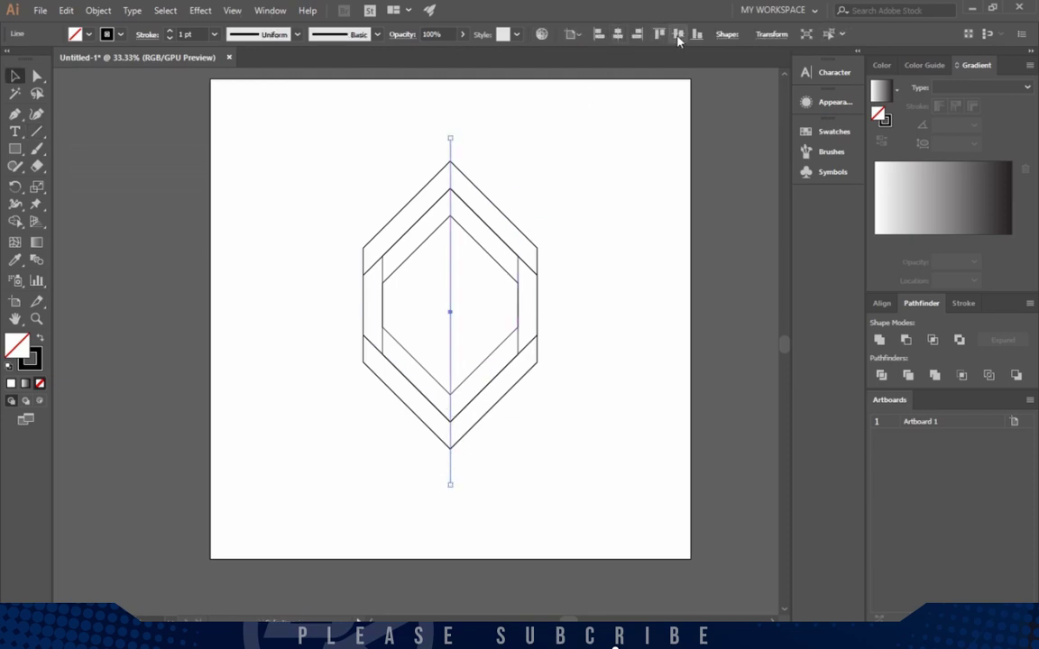
left_click(482, 299)
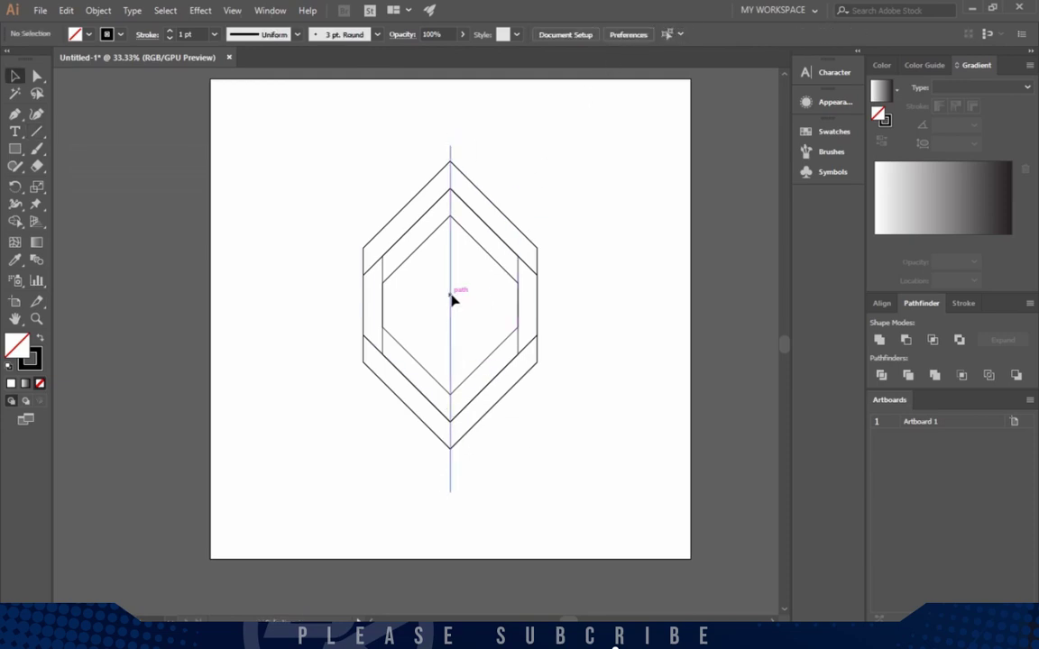
left_click_drag(451, 299, 384, 300, "alt")
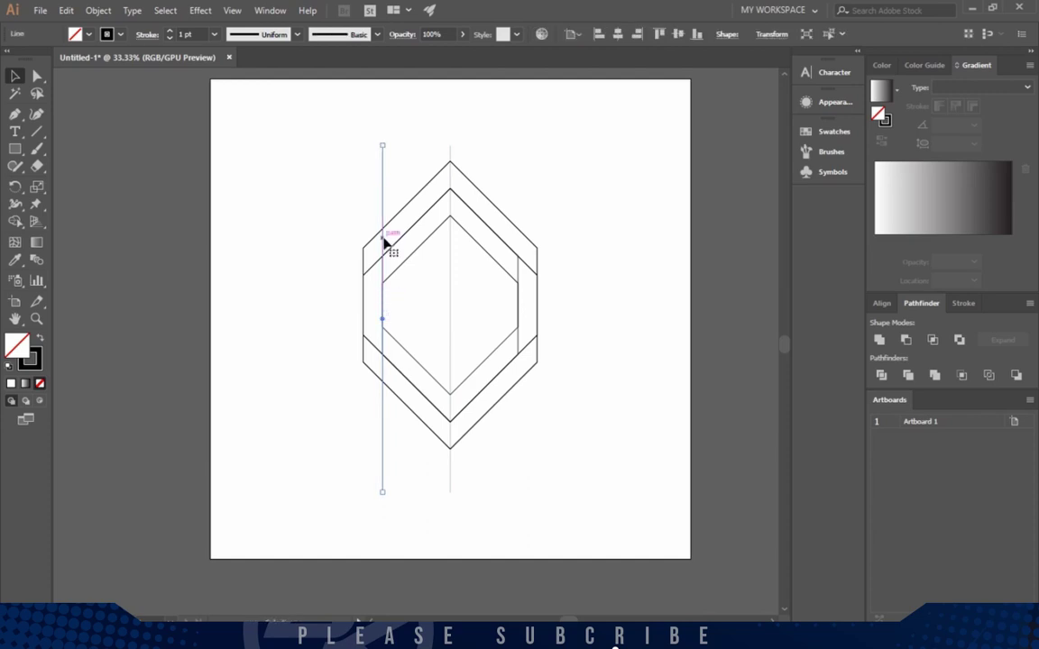
left_click_drag(382, 242, 365, 247)
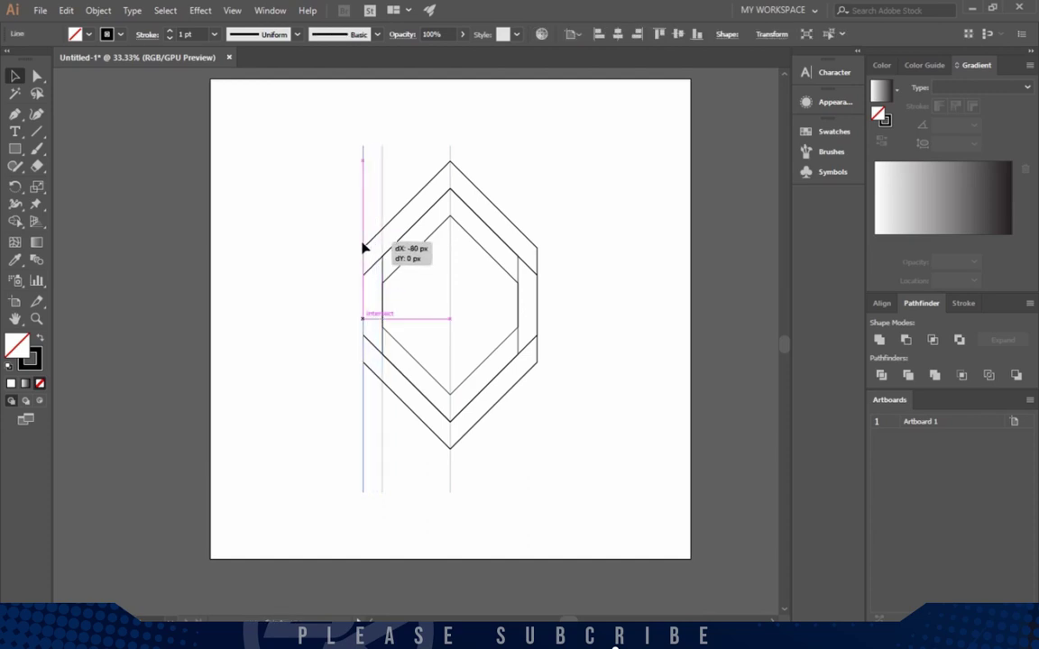
left_click(287, 160)
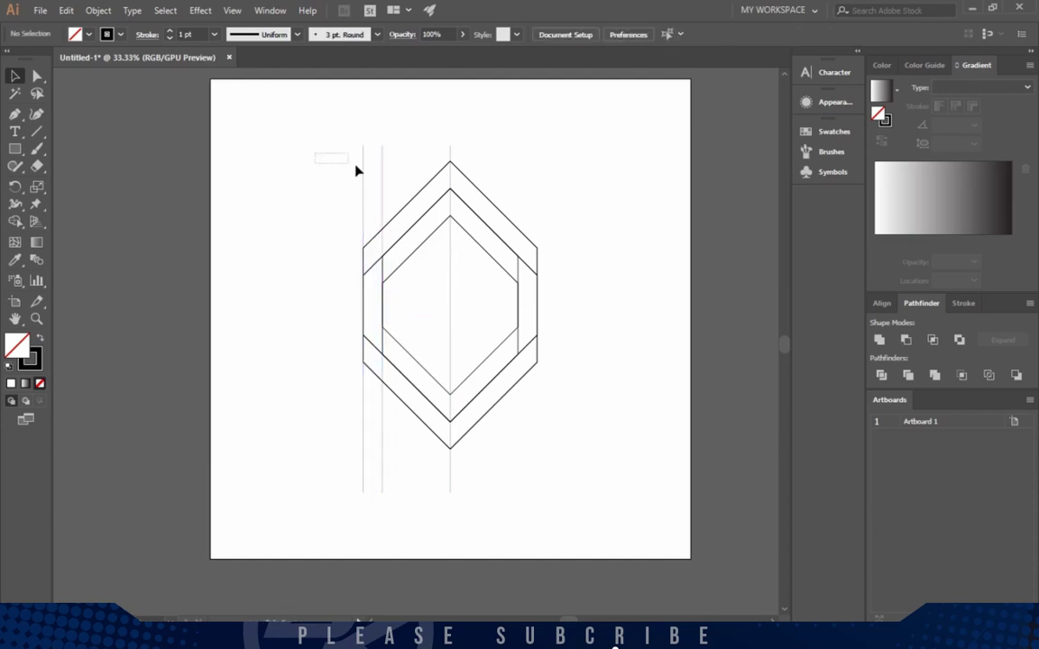
Copy the lines to the right side and inward, giving nine evenly spaced vertical guides
left_click_drag(356, 171, 519, 195)
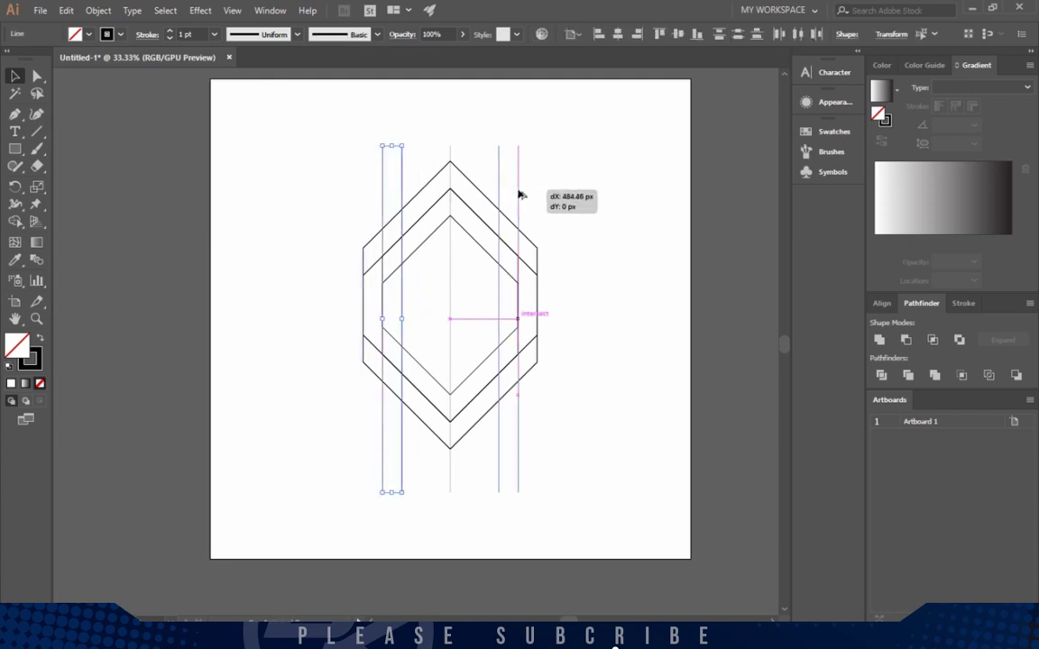
left_click(560, 209)
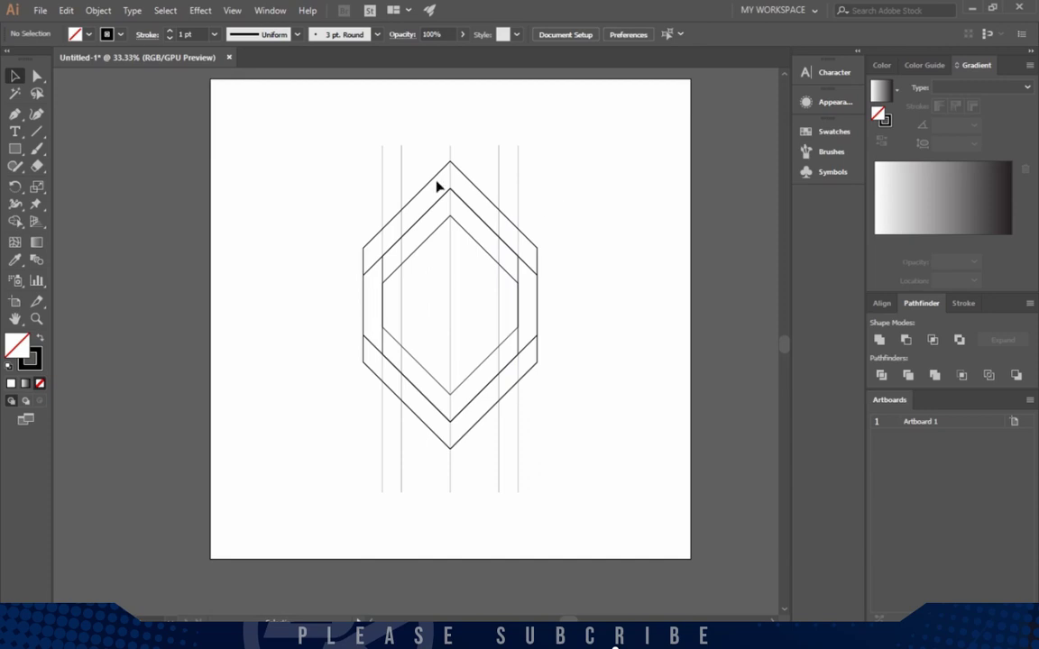
left_click_drag(394, 165, 437, 181)
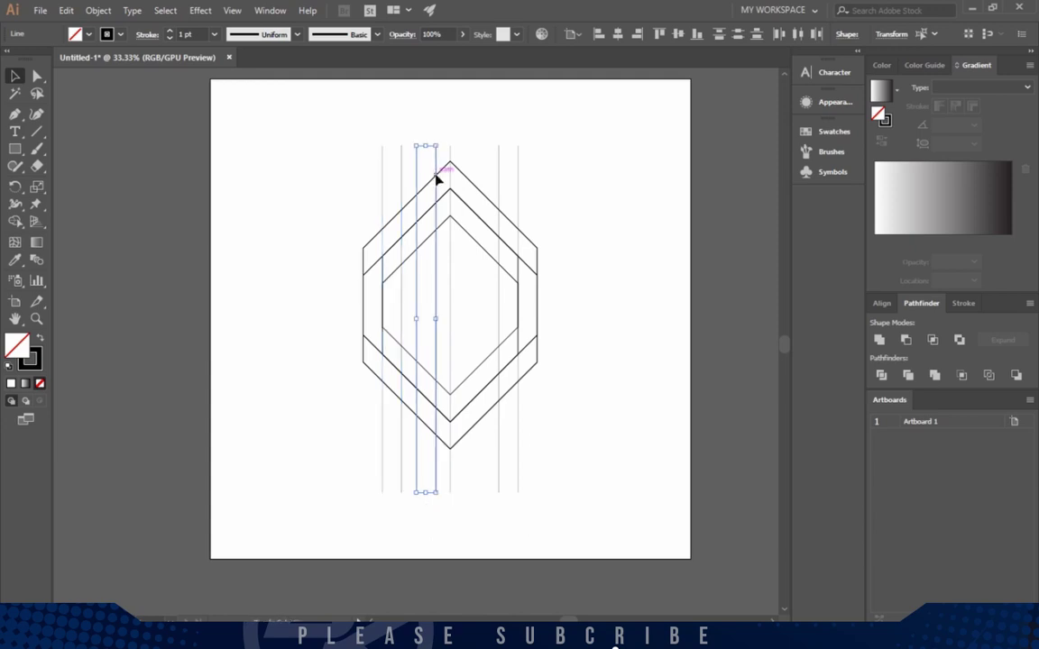
left_click(486, 280)
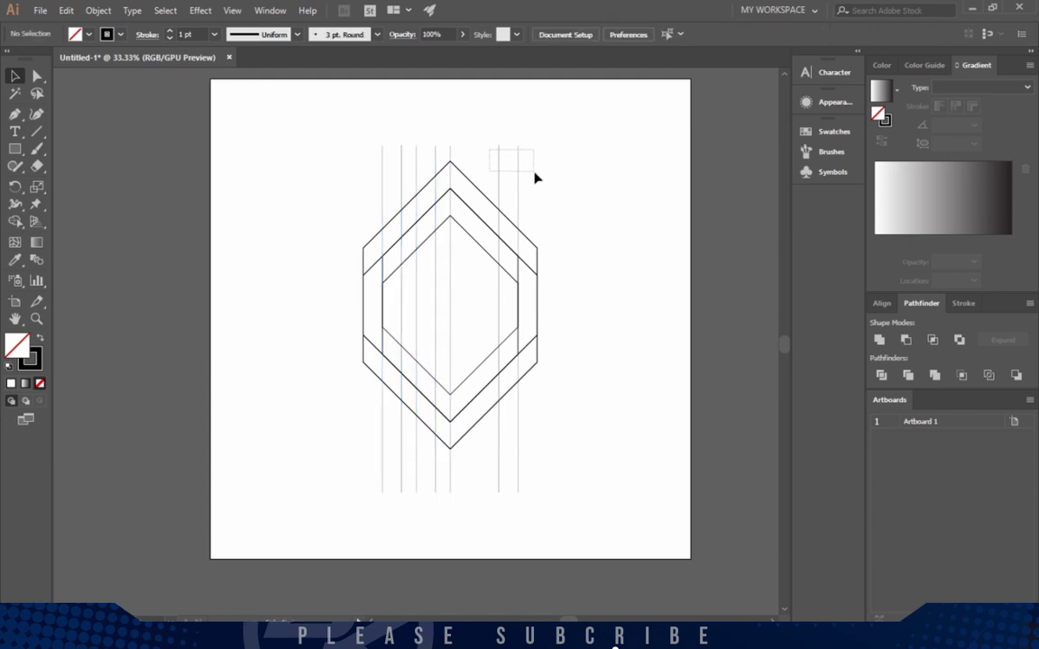
left_click_drag(535, 177, 484, 184)
left_click(553, 193)
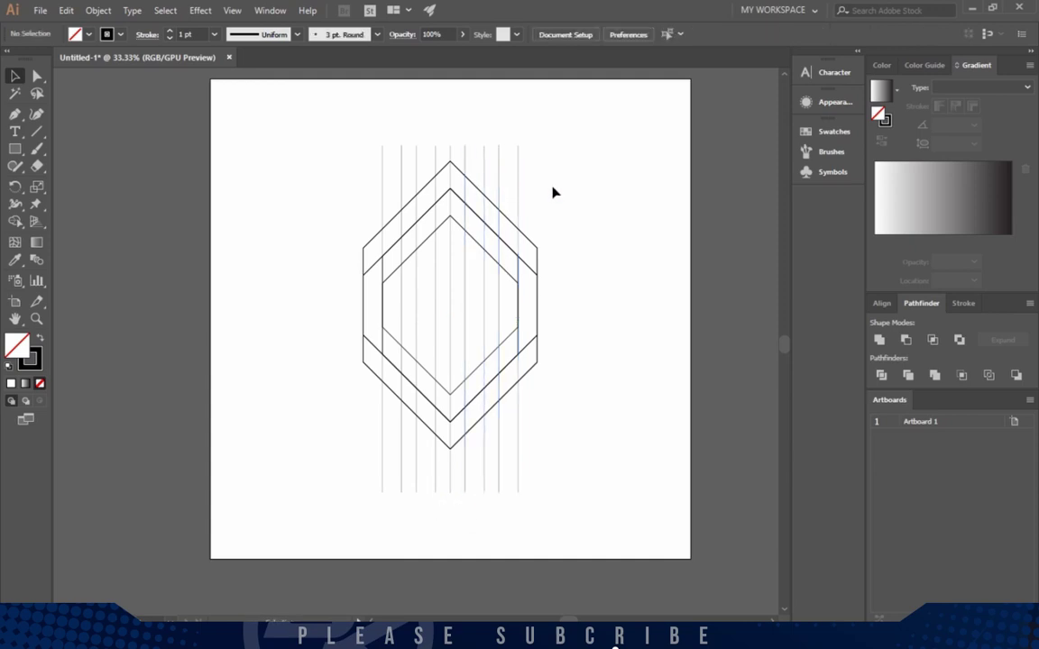
Draw a line from the inner hexagon's top point to its right corner and extend it
left_click(14, 114)
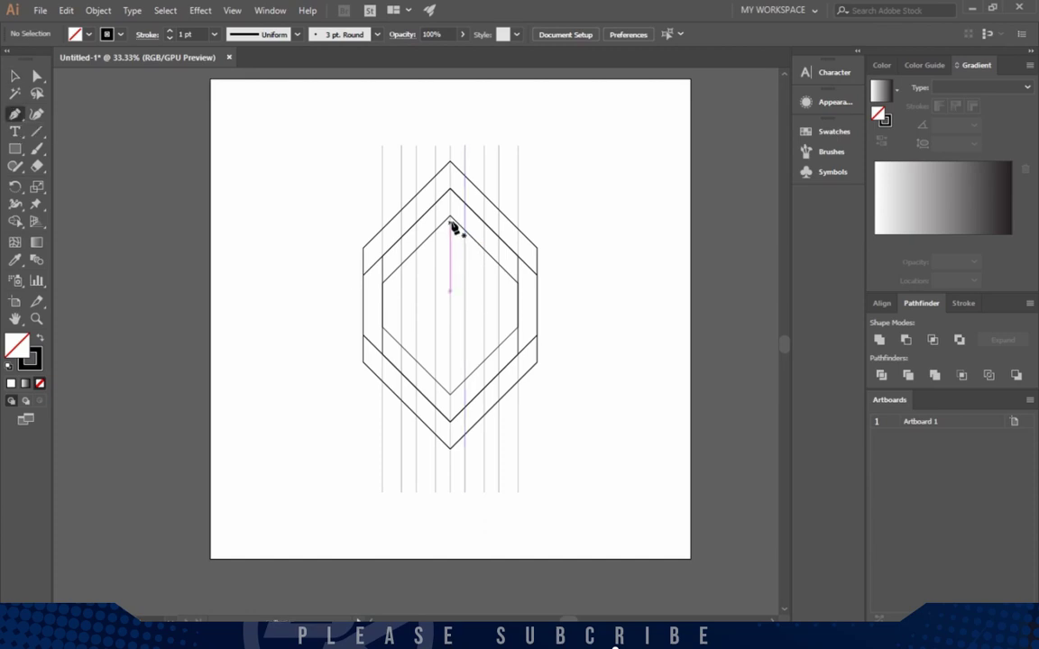
left_click(450, 217)
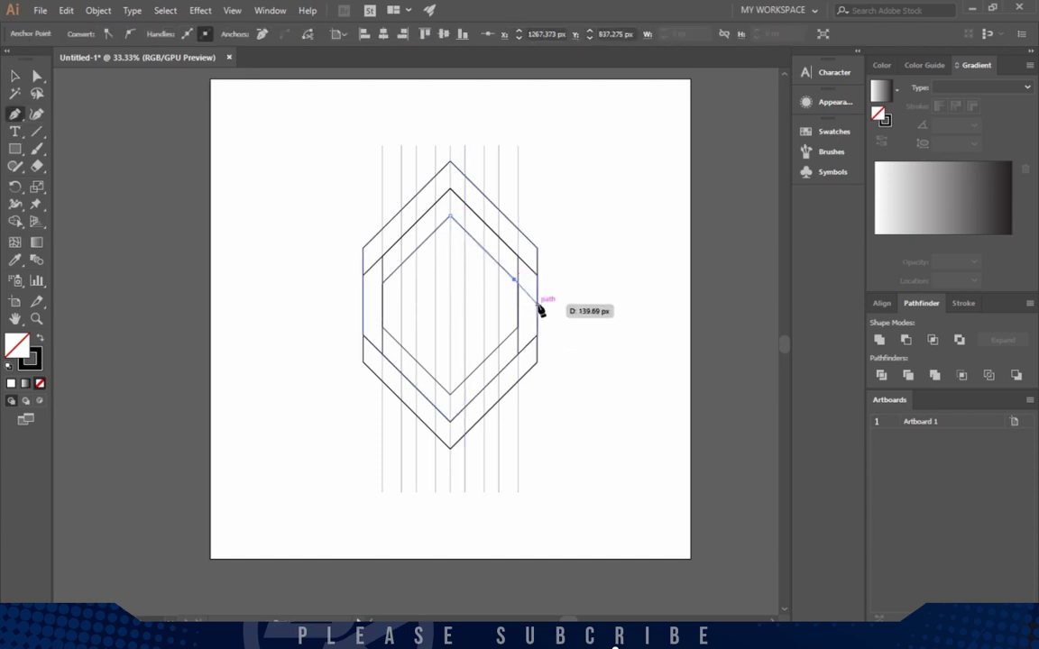
left_click(522, 281)
key("v")
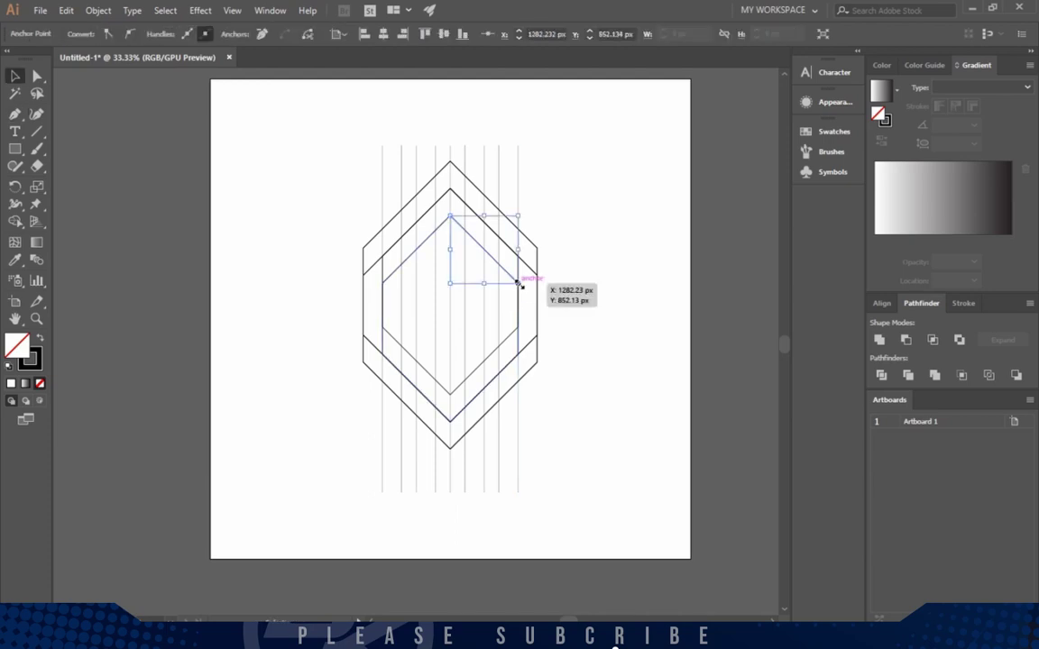
left_click_drag(522, 281, 596, 355)
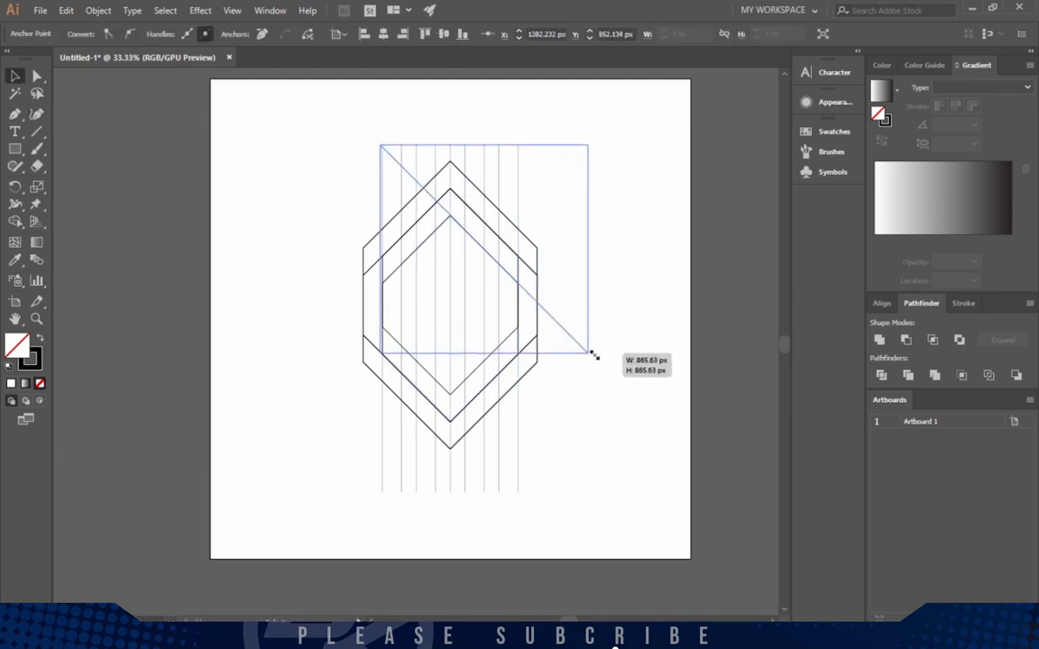
left_click_drag(597, 355, 590, 354)
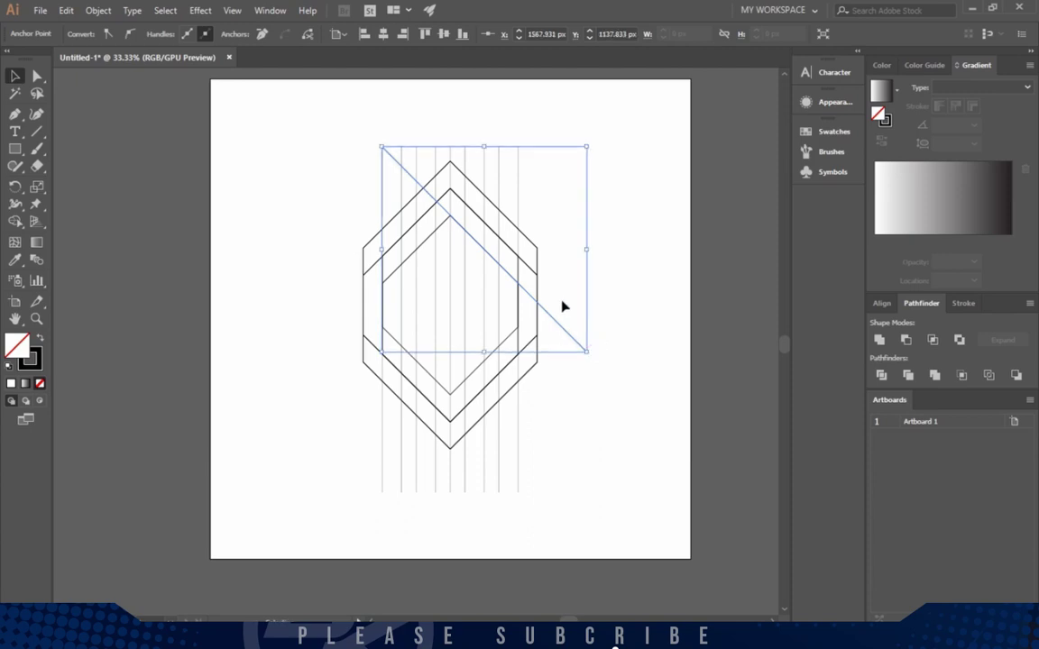
Draw a matching line from the top point to the left corner, extending it into an X
key("ctrl+5")
left_click(16, 116)
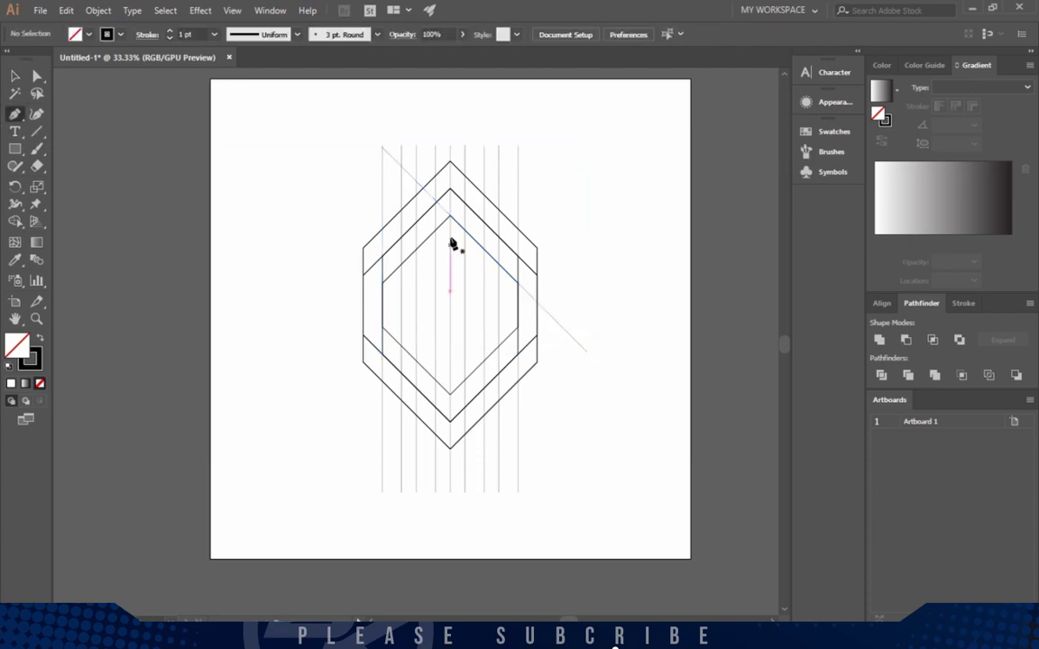
left_click(450, 217)
left_click(384, 287)
key("v")
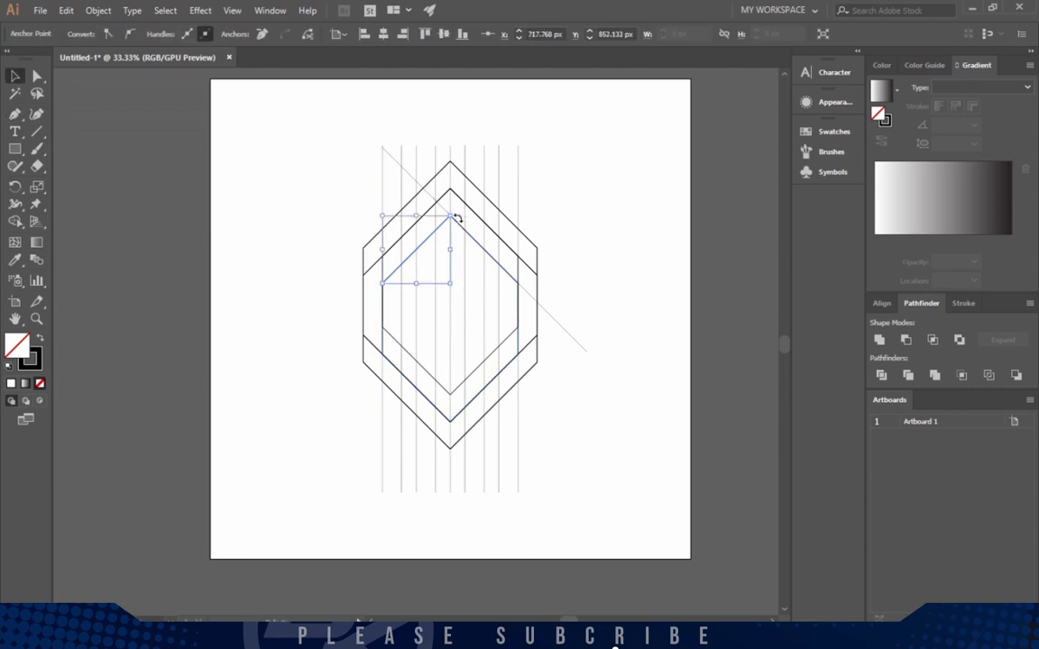
left_click_drag(450, 216, 519, 149)
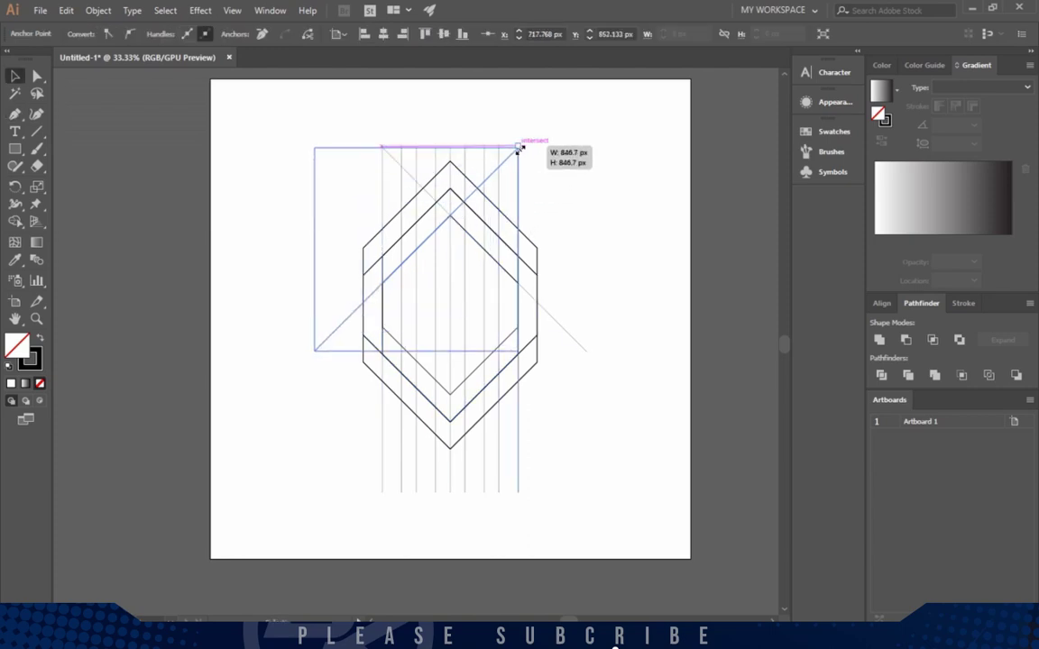
Move both diagonal lines straight down about 215 px
left_click(569, 200)
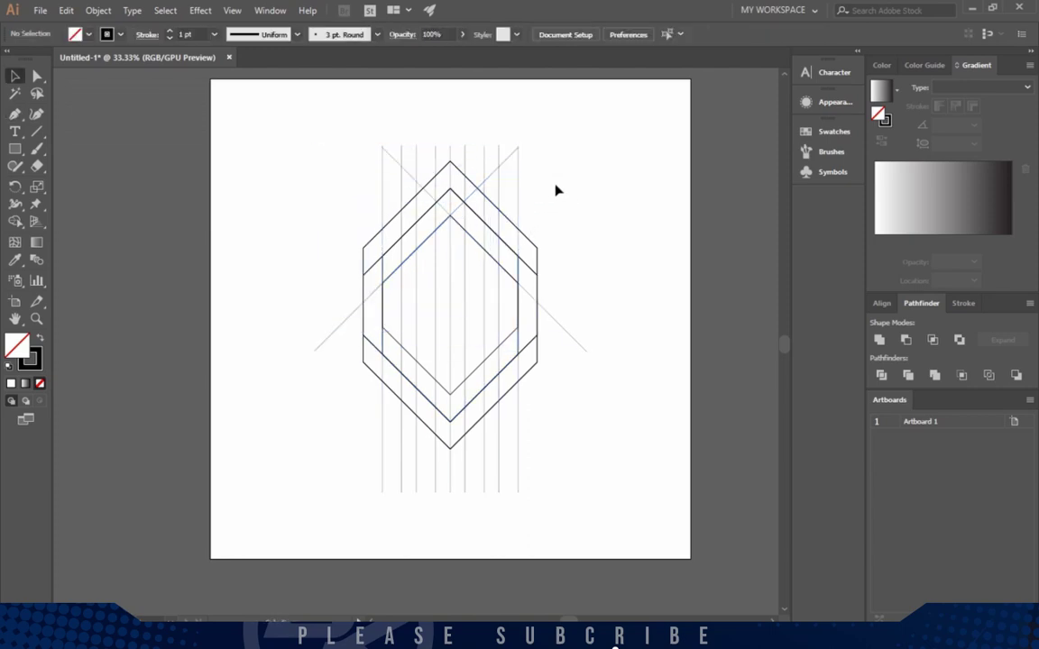
left_click(494, 176)
left_click(408, 177, "shift")
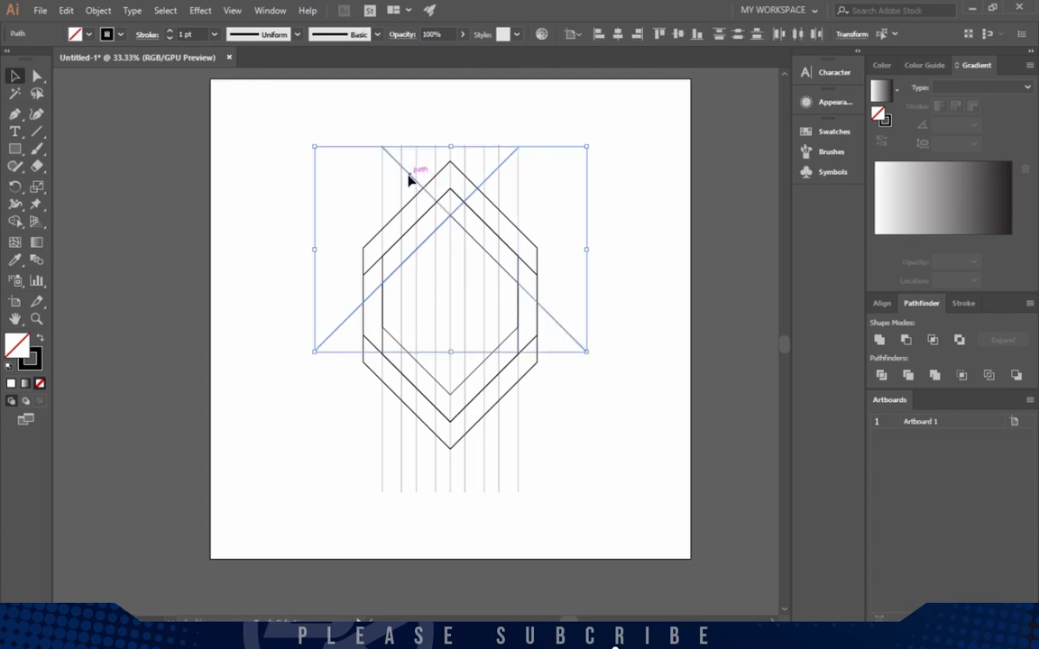
left_click_drag(409, 179, 411, 220)
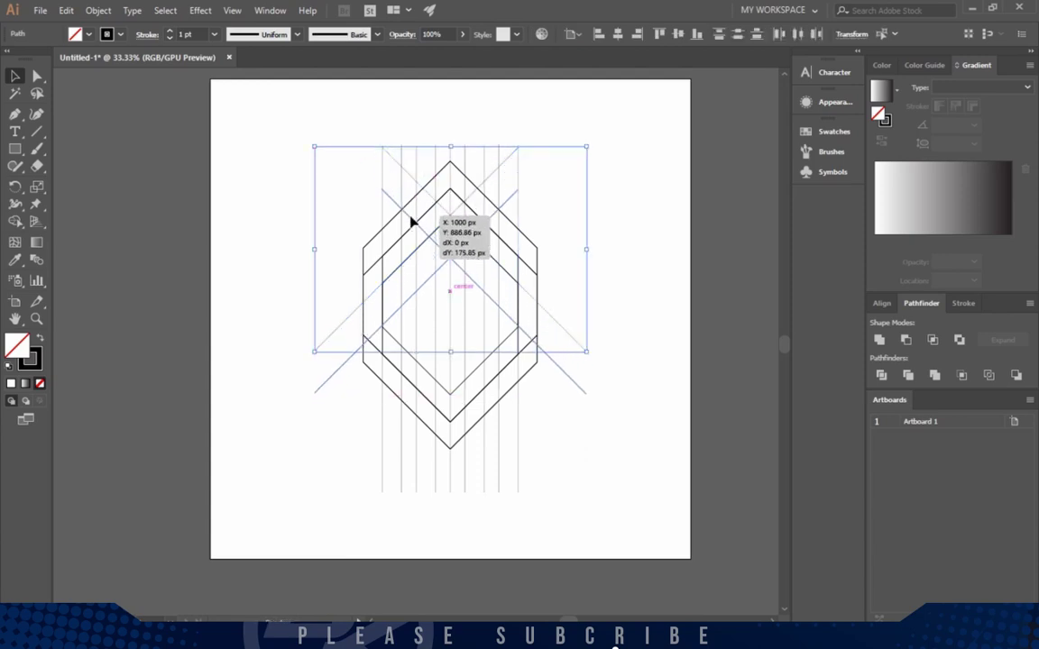
left_click_drag(411, 220, 411, 231)
left_click(571, 236)
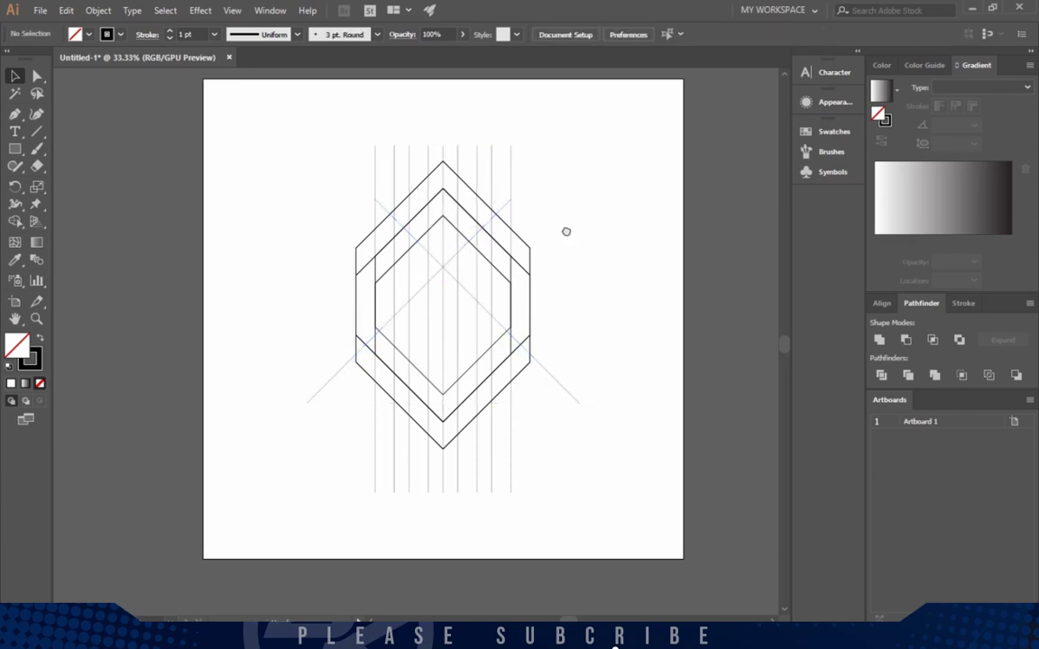
With Shape Builder and black fill, merge left and right cells into two mirrored head halves
key("ctrl+plus")
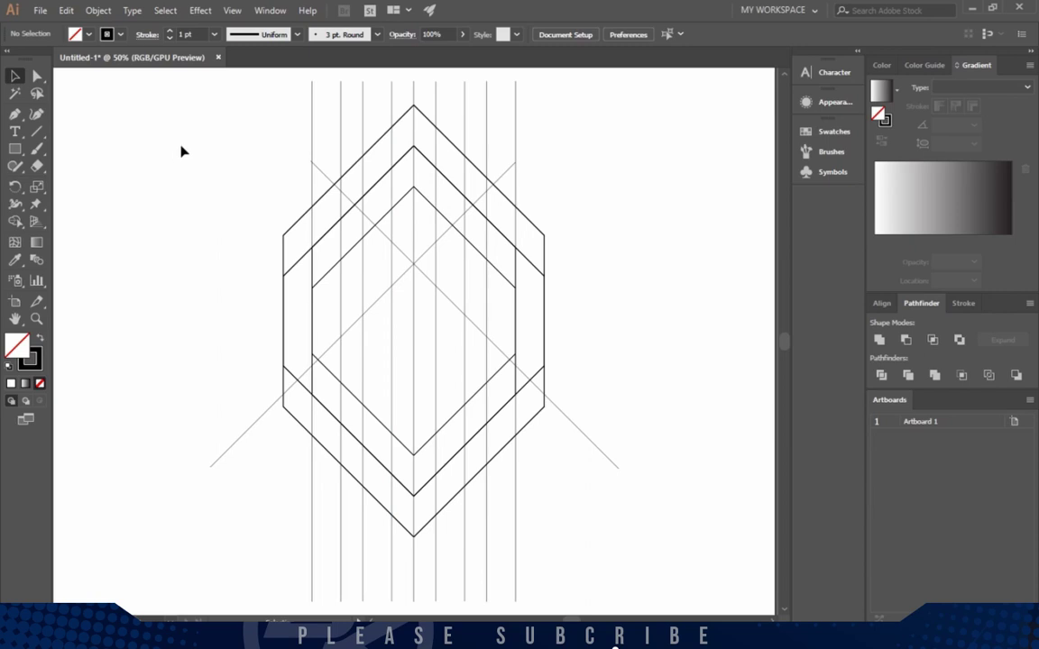
left_click_drag(214, 110, 655, 504)
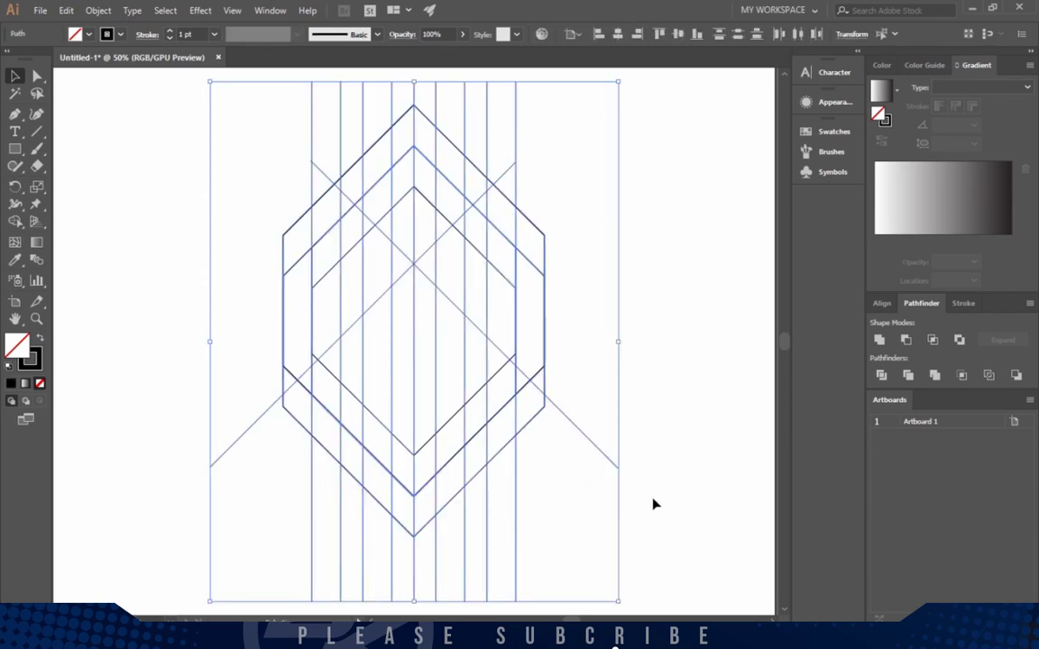
left_click(16, 221)
key("shift+x")
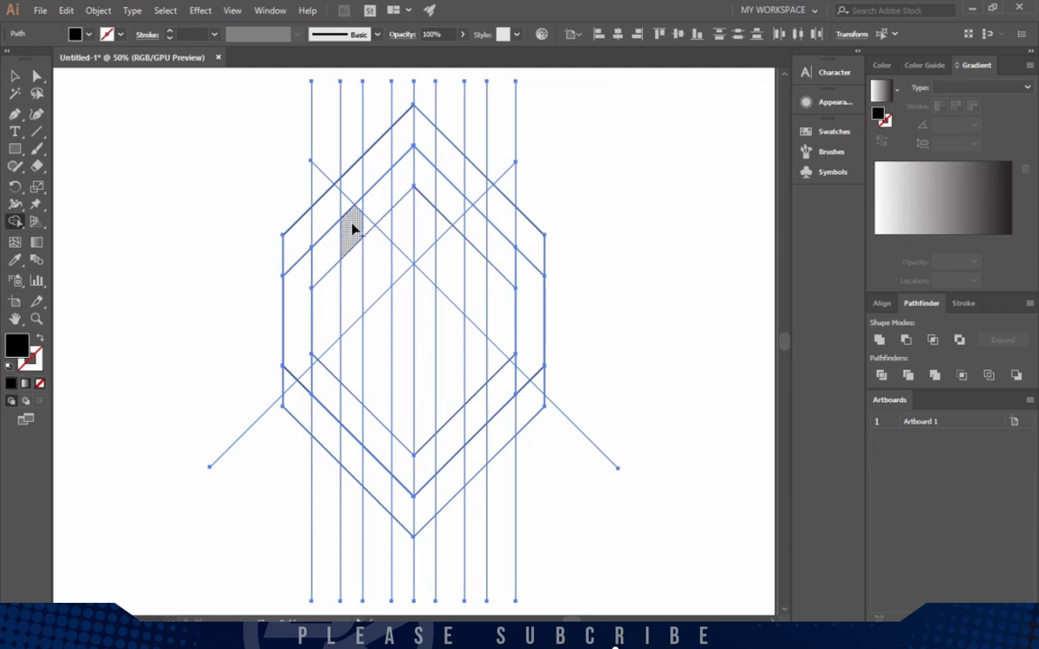
left_click_drag(350, 240, 301, 285)
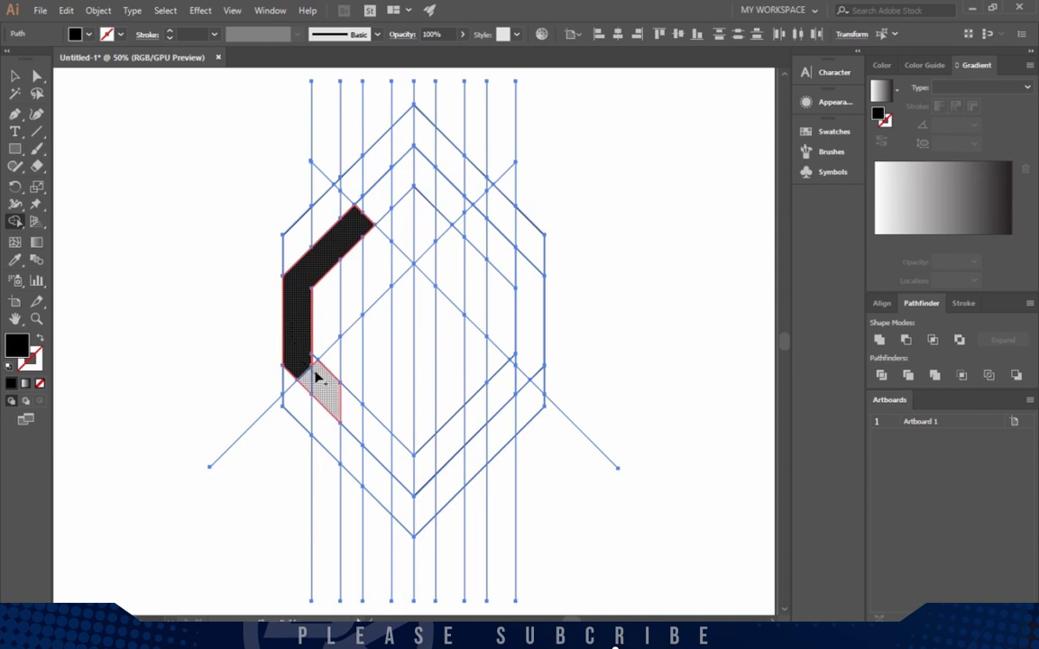
left_click_drag(320, 379, 371, 482)
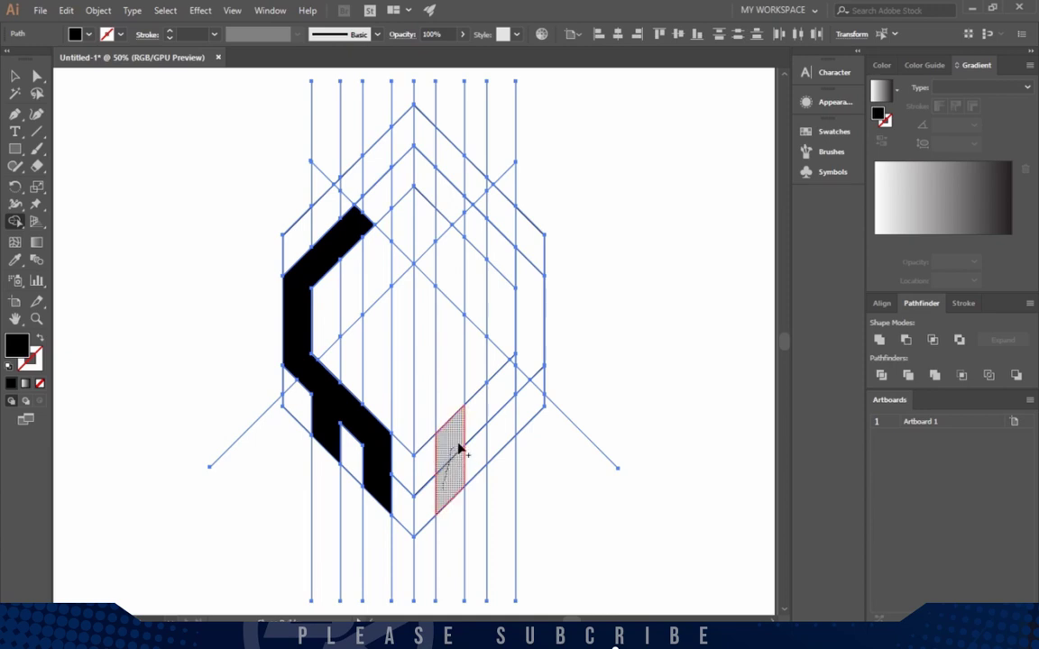
mouse_move(459, 448)
left_mouse_down()
mouse_move(507, 420)
mouse_move(515, 364)
left_mouse_up()
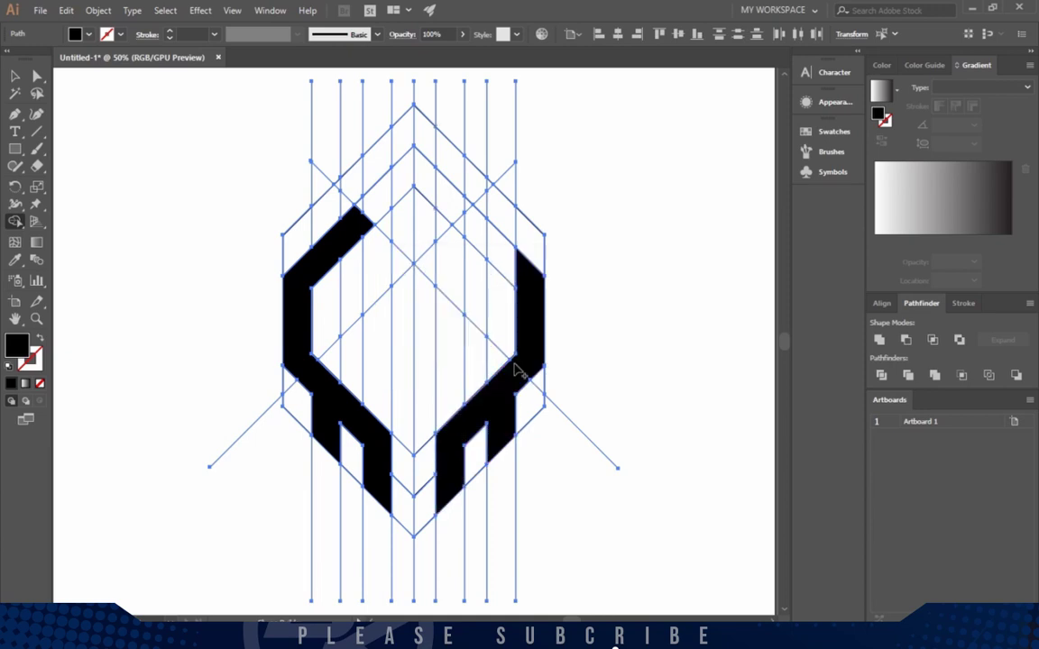
mouse_move(532, 296)
left_mouse_down()
mouse_move(470, 237)
mouse_move(478, 233)
left_mouse_up()
Select the two black head halves and marquee-select all the construction lines
key("v")
key("ctrl+a")
left_click(603, 303)
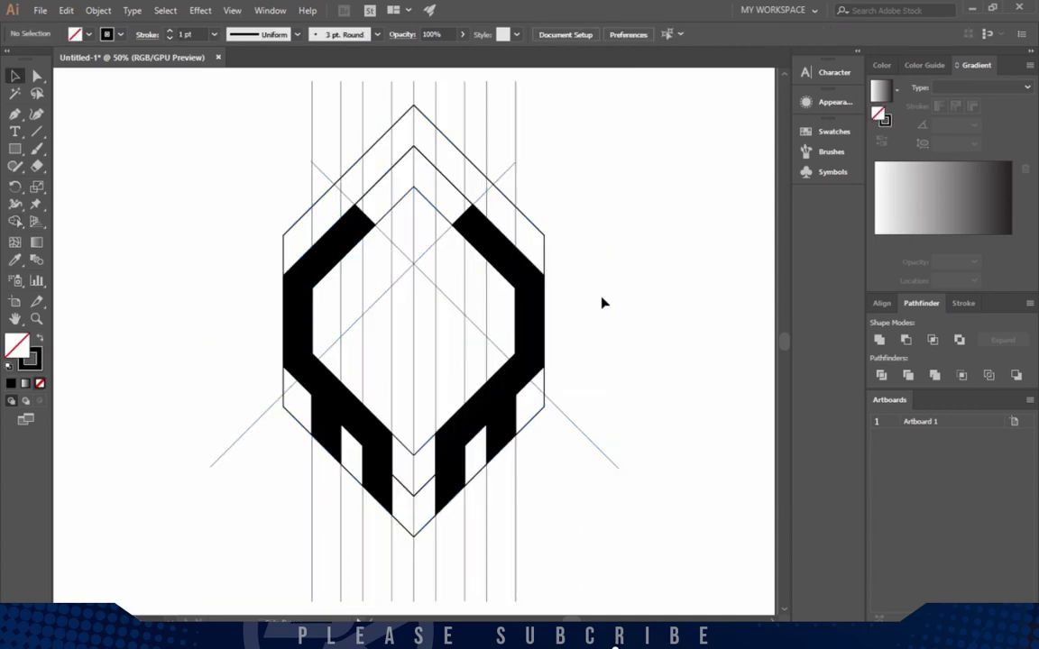
left_click(532, 290)
left_click(333, 241, "shift")
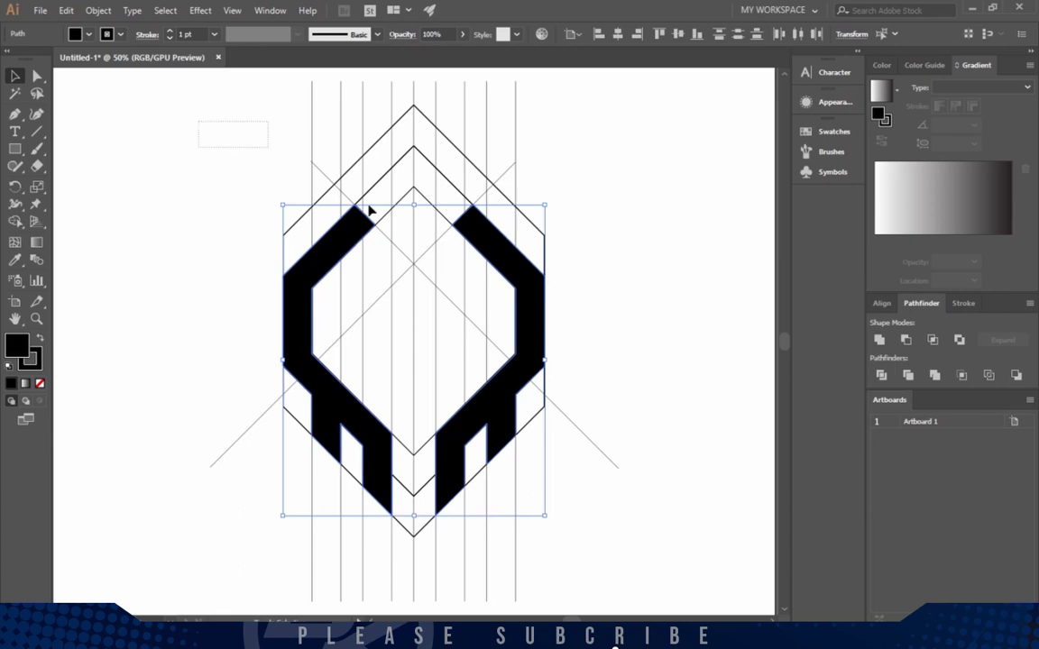
left_click_drag(198, 121, 681, 557)
Delete the construction lines and restore black fill with no stroke
key("Delete")
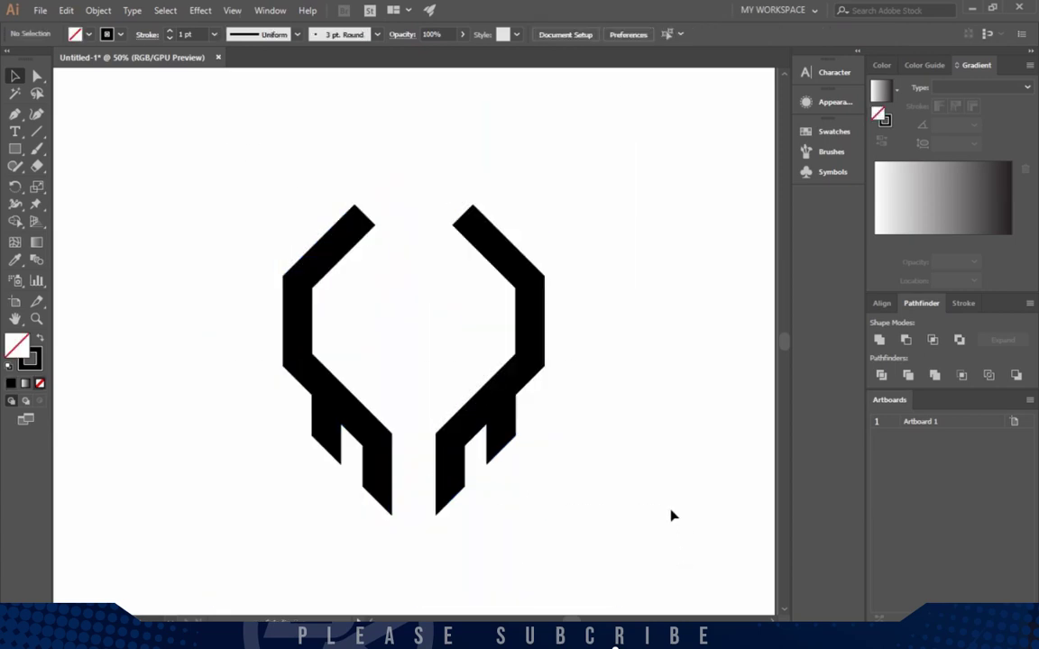
scroll(370, 401, "up", 1)
key("shift+x")
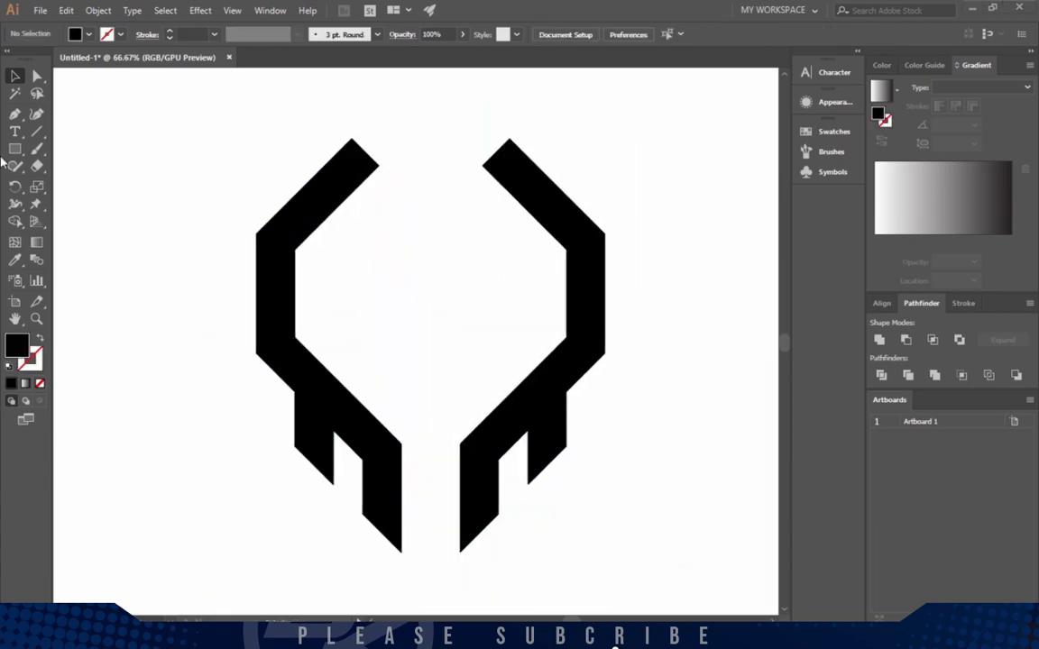
Draw a curved, leaf-shaped eye with the Pen tool in the left half of the head
left_click(14, 114)
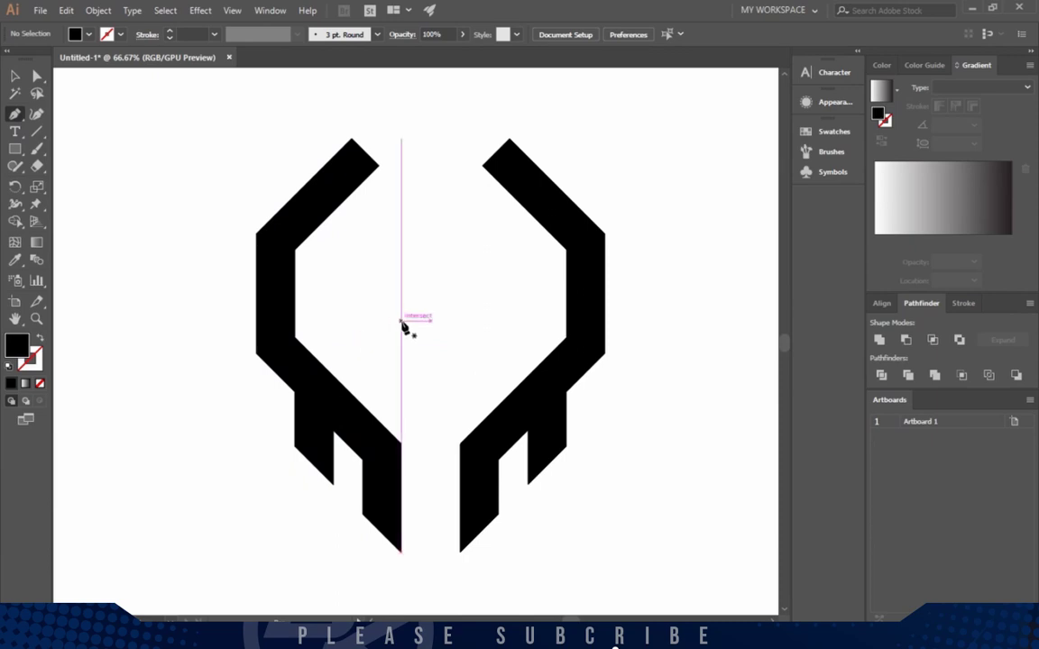
scroll(395, 332, "up", 2)
scroll(408, 337, "down", 1)
left_click(420, 325)
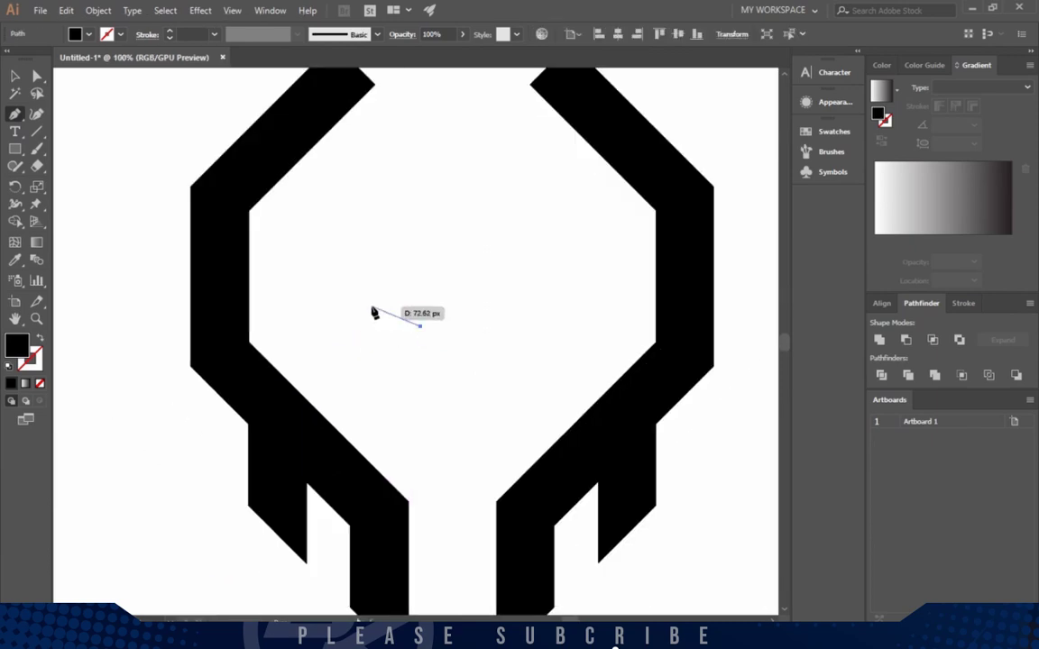
left_click_drag(374, 313, 341, 309)
left_click(297, 300)
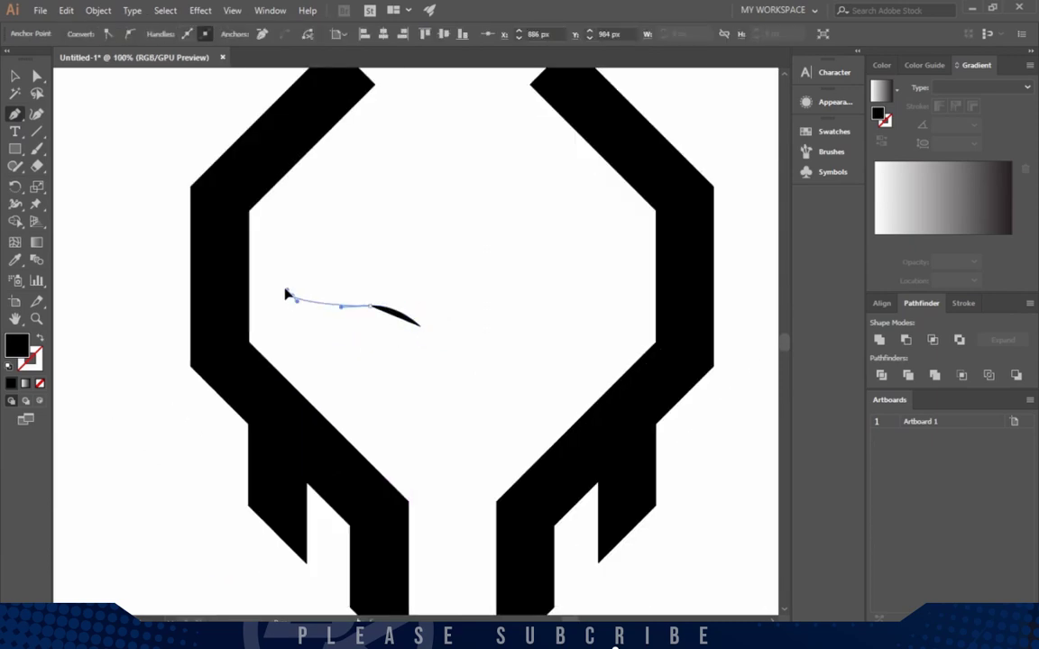
left_click(289, 295)
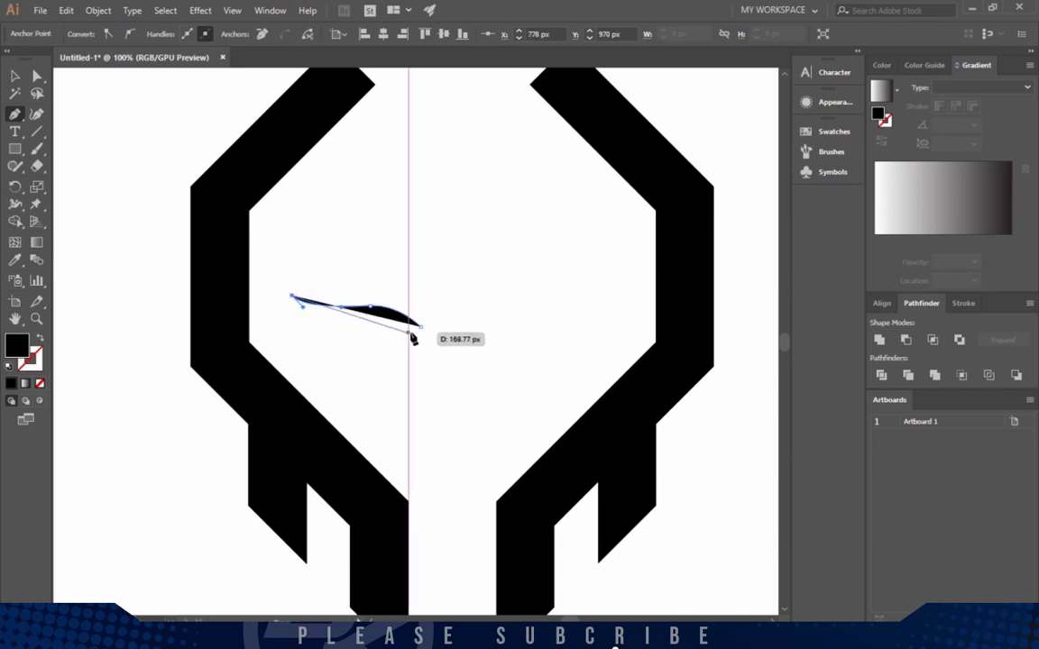
left_click_drag(367, 343, 442, 352)
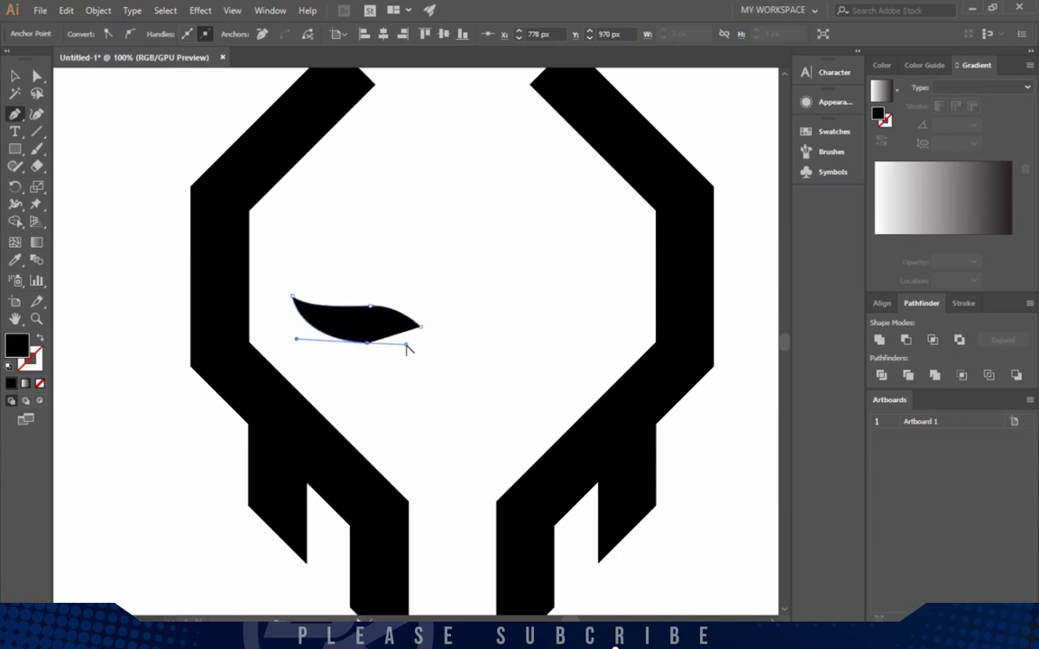
Reshape the eye's top and bottom curves and enlarge the eye slightly
key("ctrl+plus")
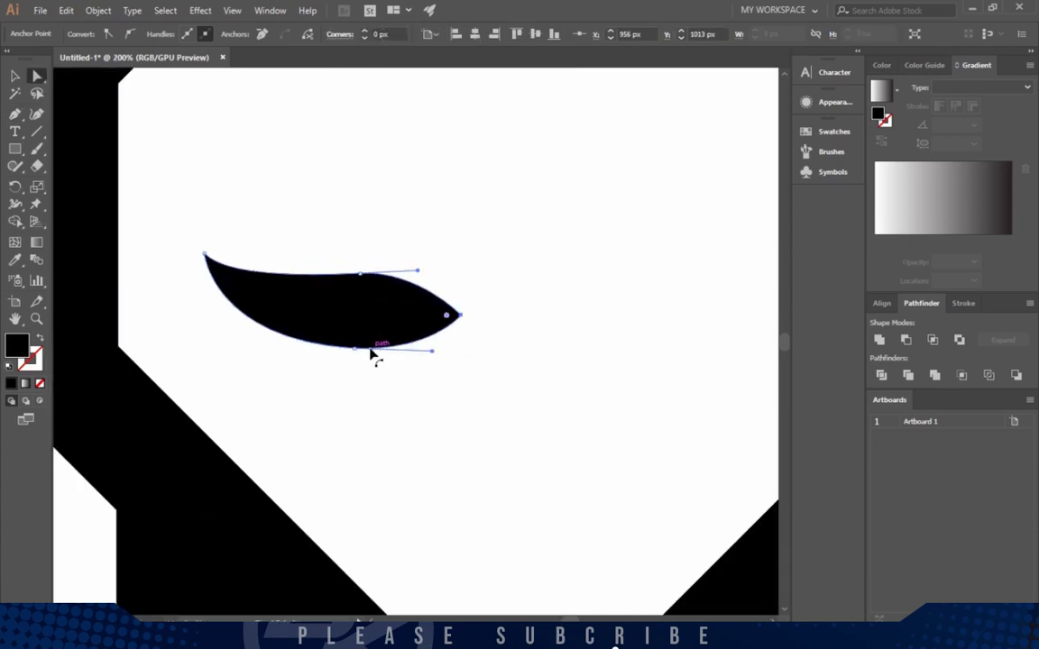
left_click_drag(359, 353, 350, 330)
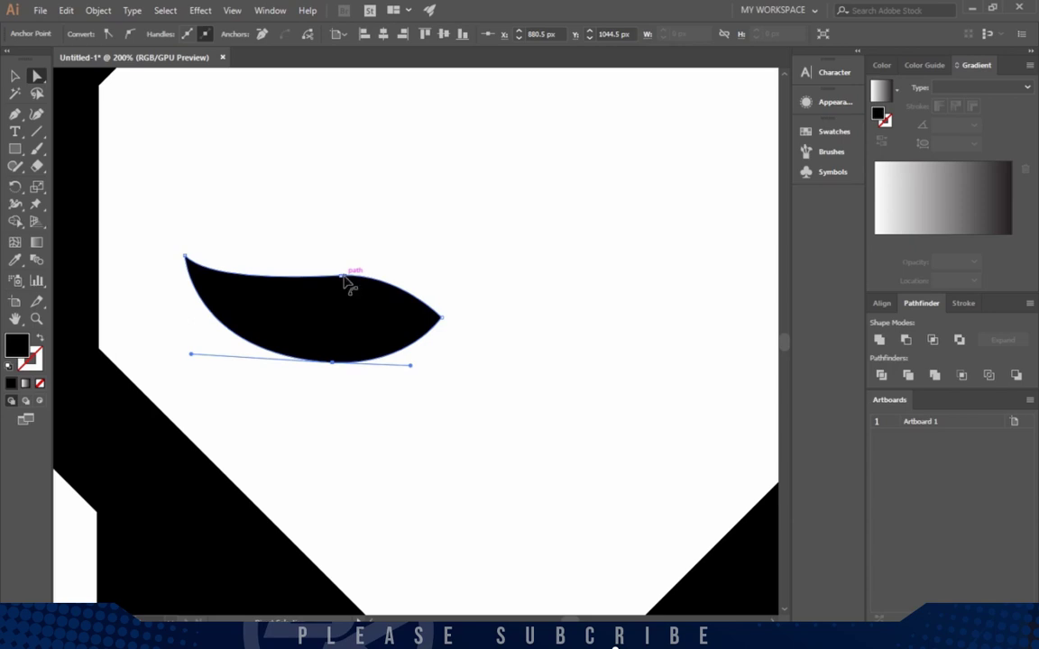
left_click(341, 276)
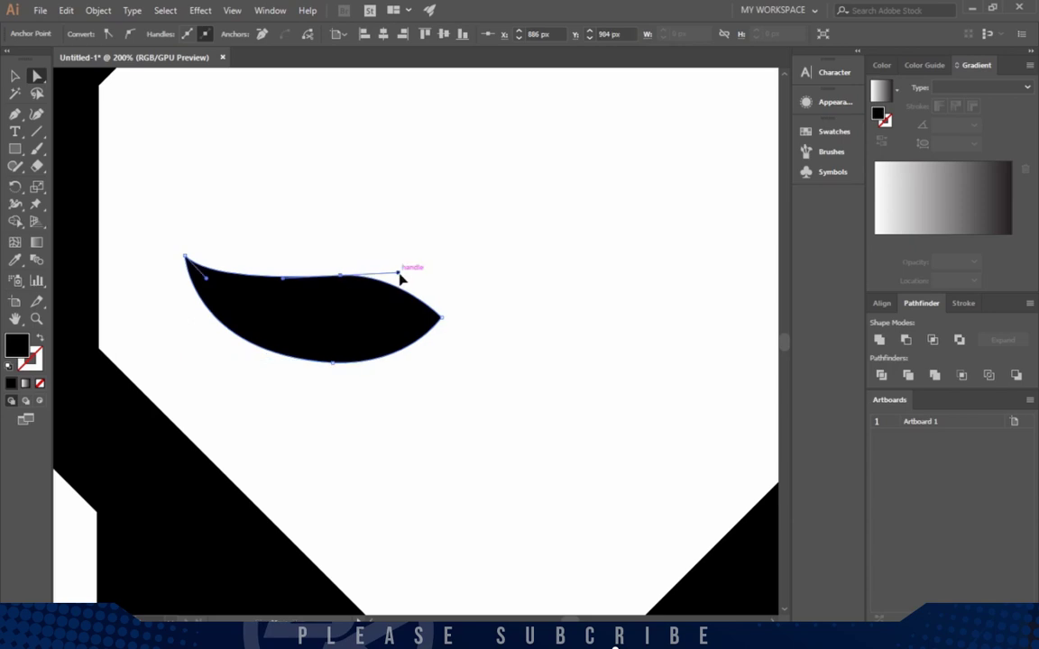
left_click_drag(398, 271, 415, 271)
key("ctrl+minus")
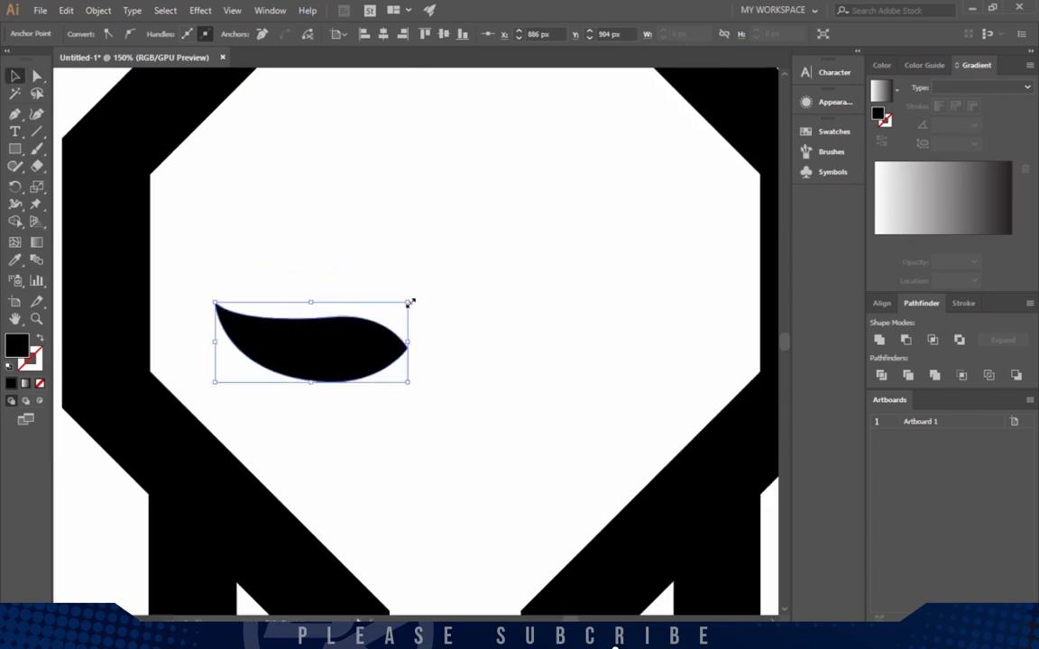
left_click_drag(410, 297, 428, 293)
Nudge the left eye's right tip slightly upward
left_click(451, 332)
key("ctrl+0")
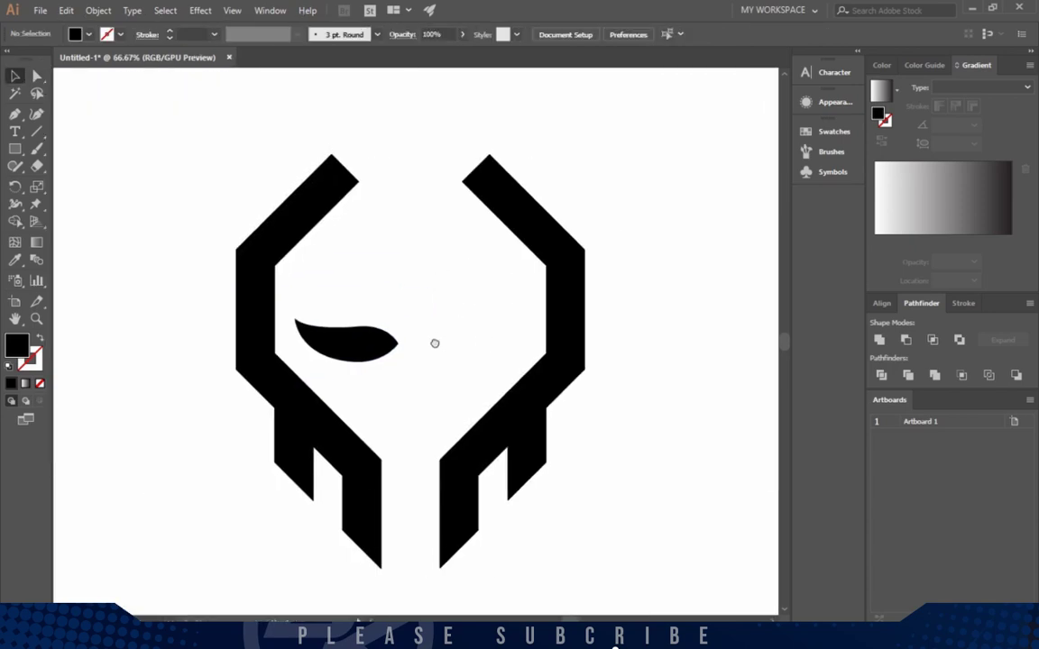
key("ctrl+1")
left_click(394, 337)
key("a")
left_click_drag(403, 335, 403, 330)
key("v")
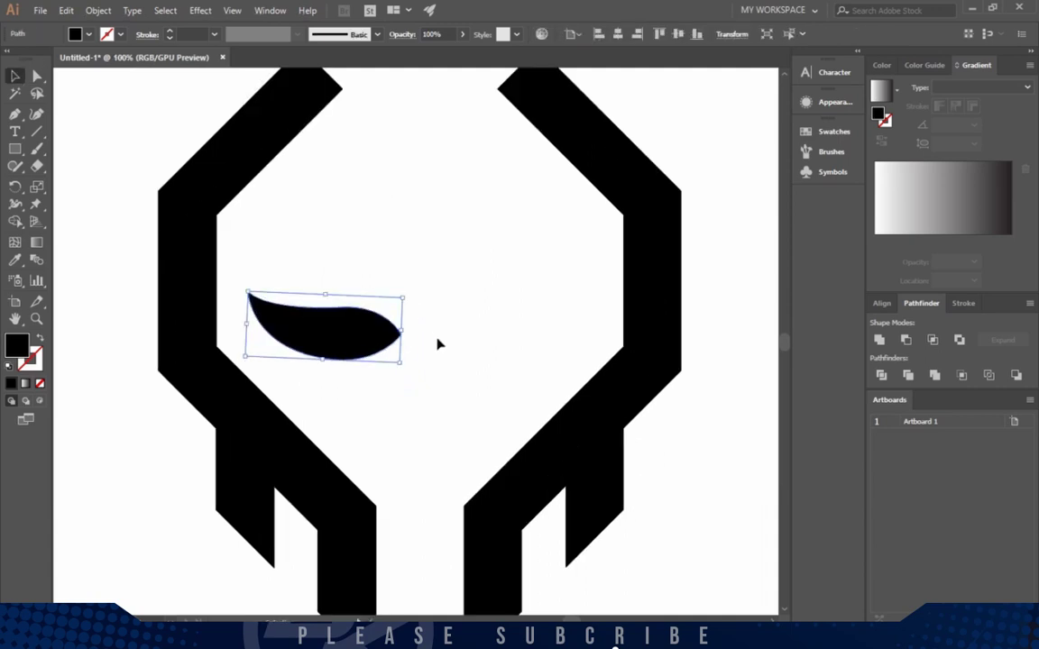
left_click(436, 342)
Draw a small closed triangle below the left eye as the nostril
scroll(337, 354, "up", 1)
left_click(377, 420)
scroll(378, 420, "down", 1)
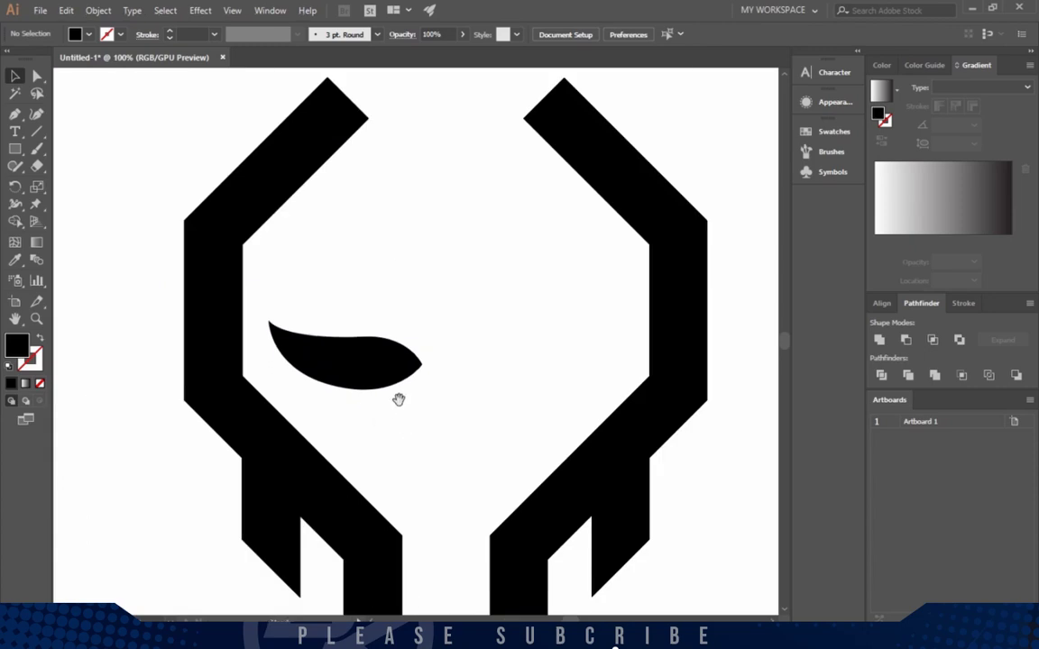
scroll(399, 399, "down", 1)
scroll(364, 343, "up", 2)
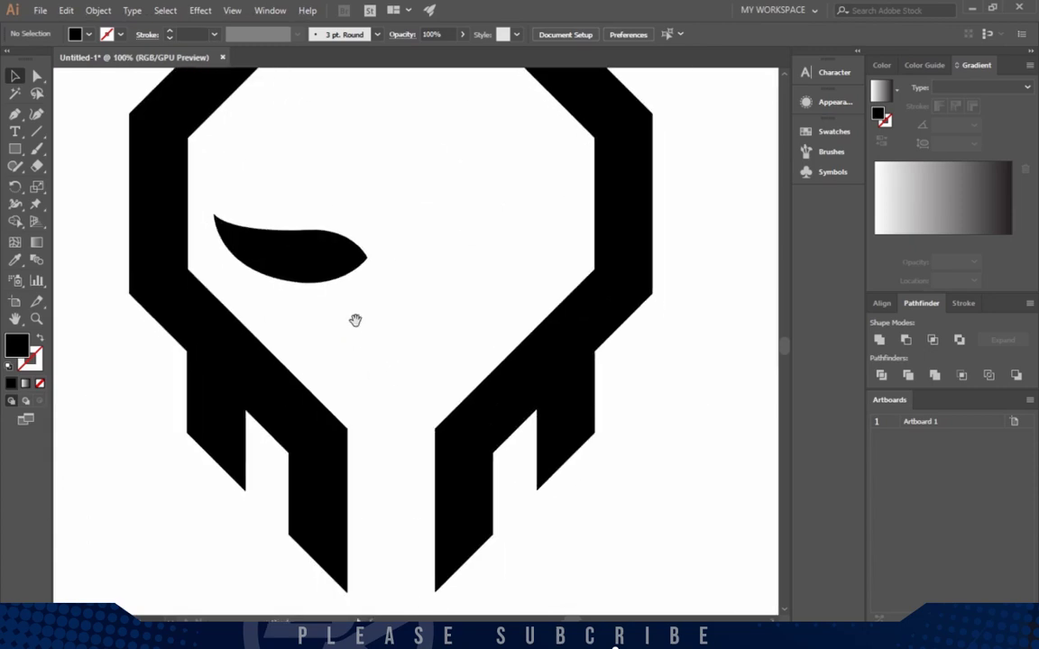
left_click(12, 147)
scroll(322, 306, "up", 1)
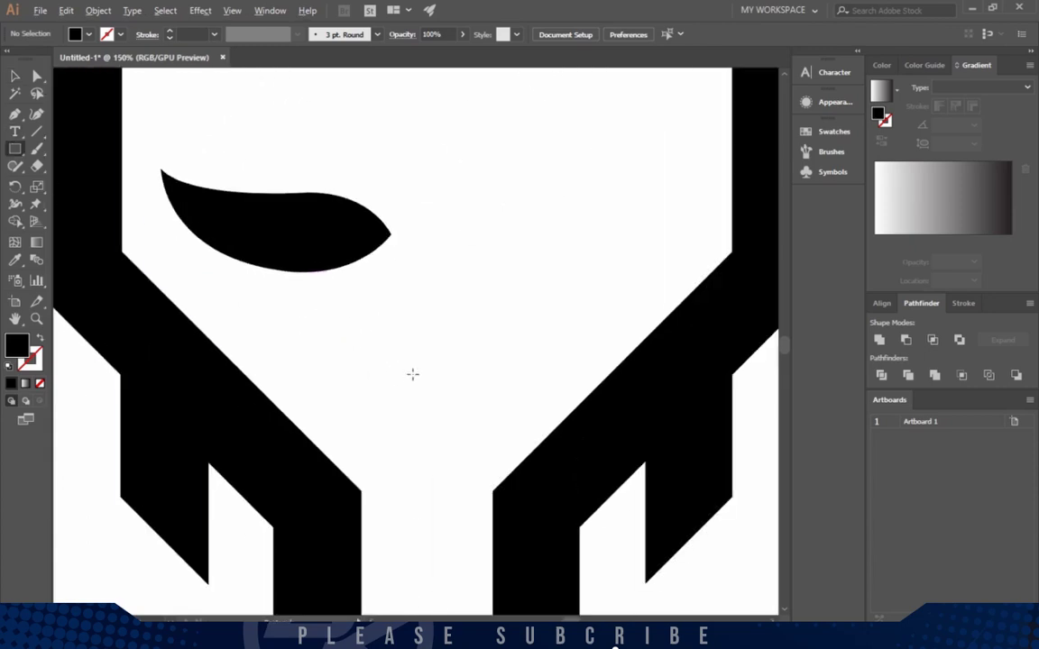
left_click(15, 114)
scroll(368, 307, "up", 1)
left_click(398, 333)
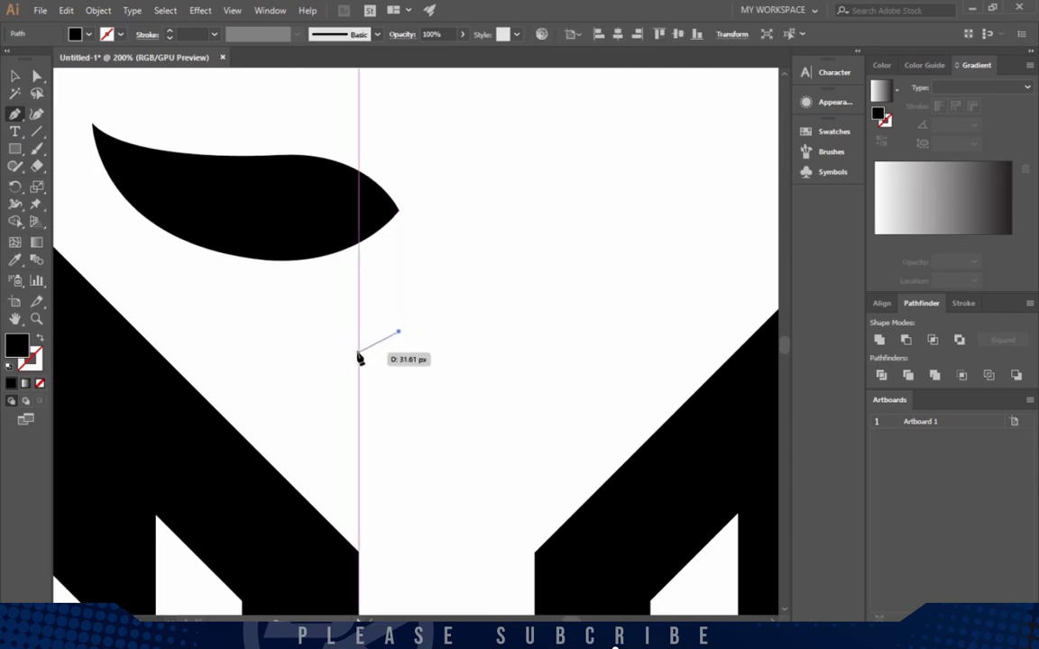
left_click(358, 355)
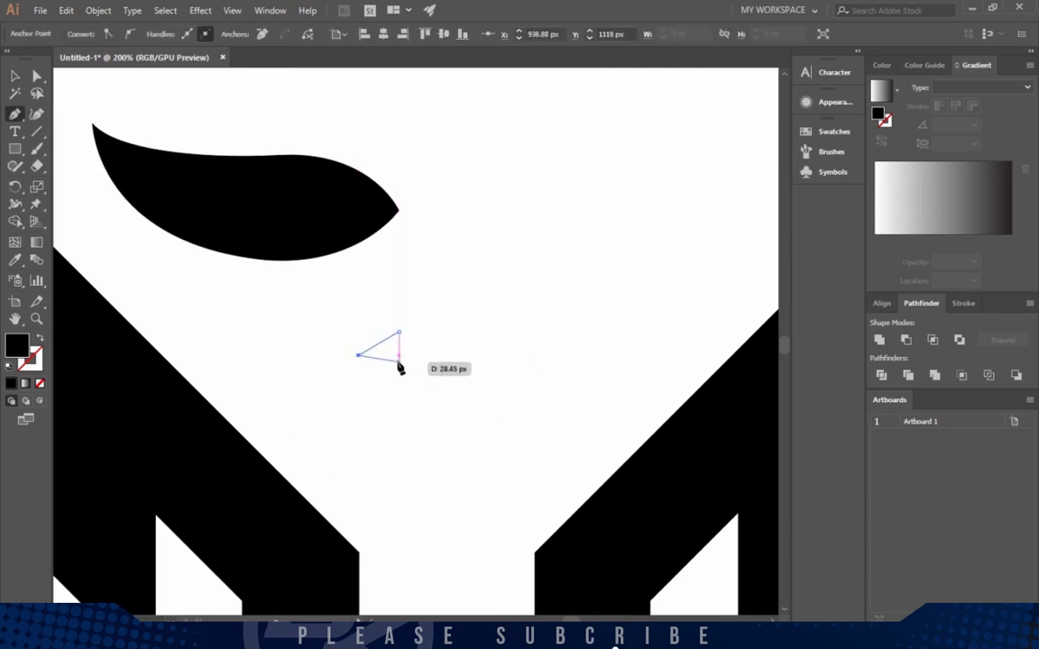
left_click(397, 333)
Round the nostril triangle's corners with Live Corners
key("ctrl+plus")
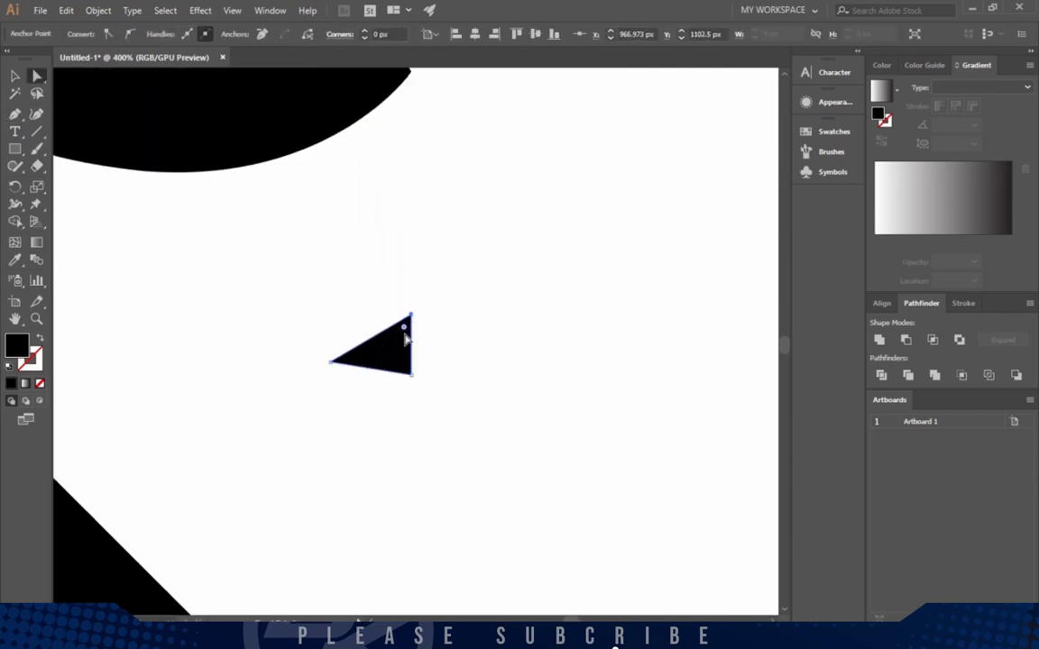
mouse_move(398, 341)
left_mouse_down()
mouse_move(352, 365)
mouse_move(378, 357)
left_mouse_up()
left_click(336, 362)
key("v")
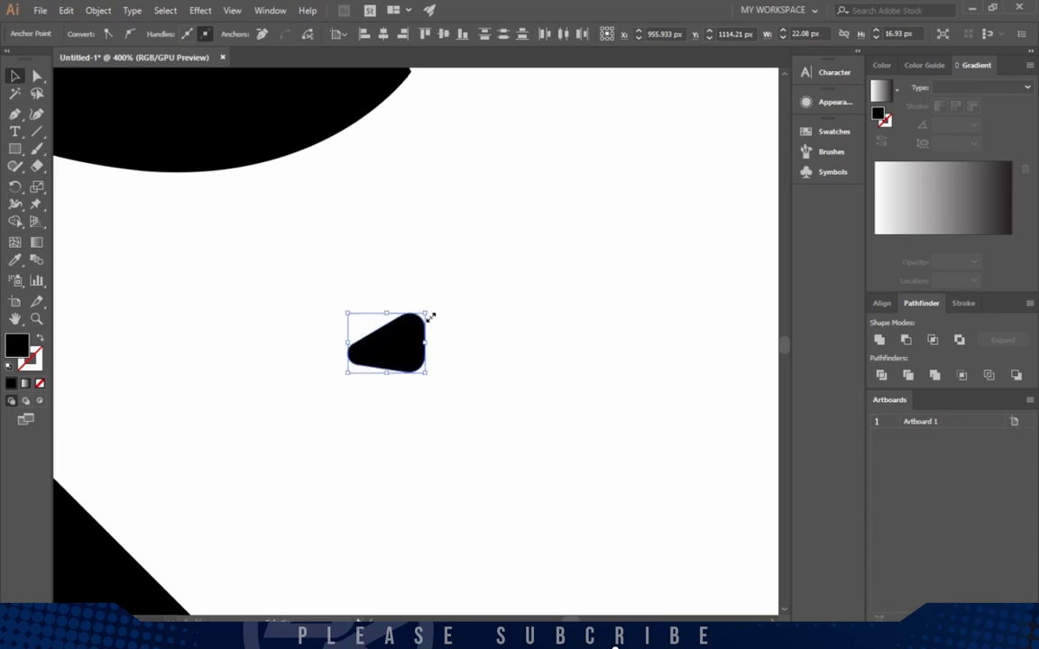
scroll(430, 320, "down", 3)
scroll(492, 349, "up", 2)
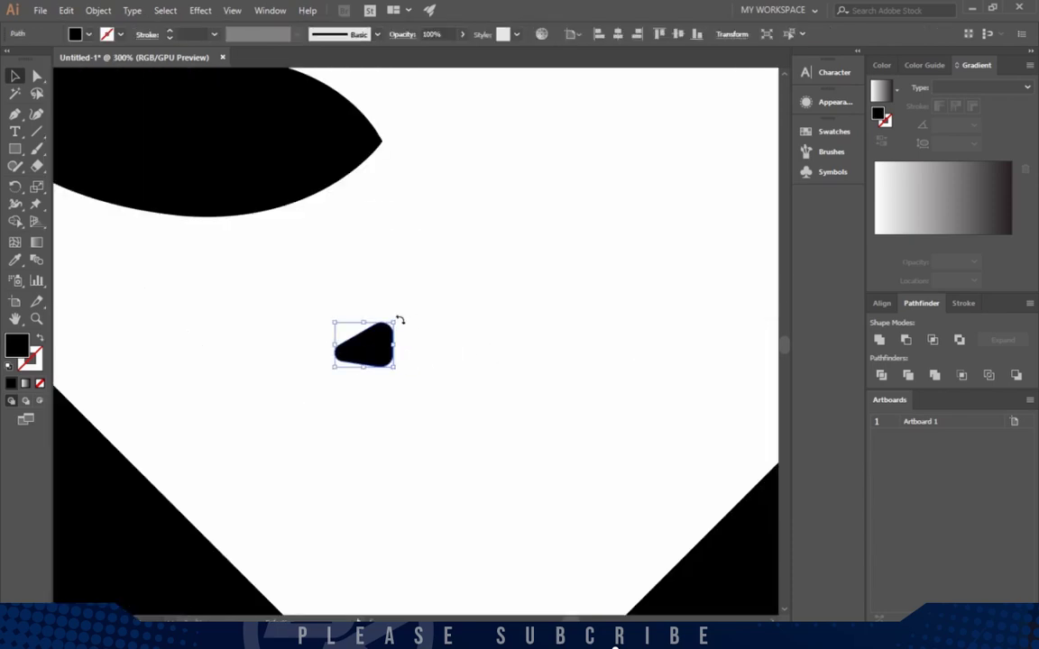
scroll(443, 357, "down", 2)
scroll(441, 376, "down", 2)
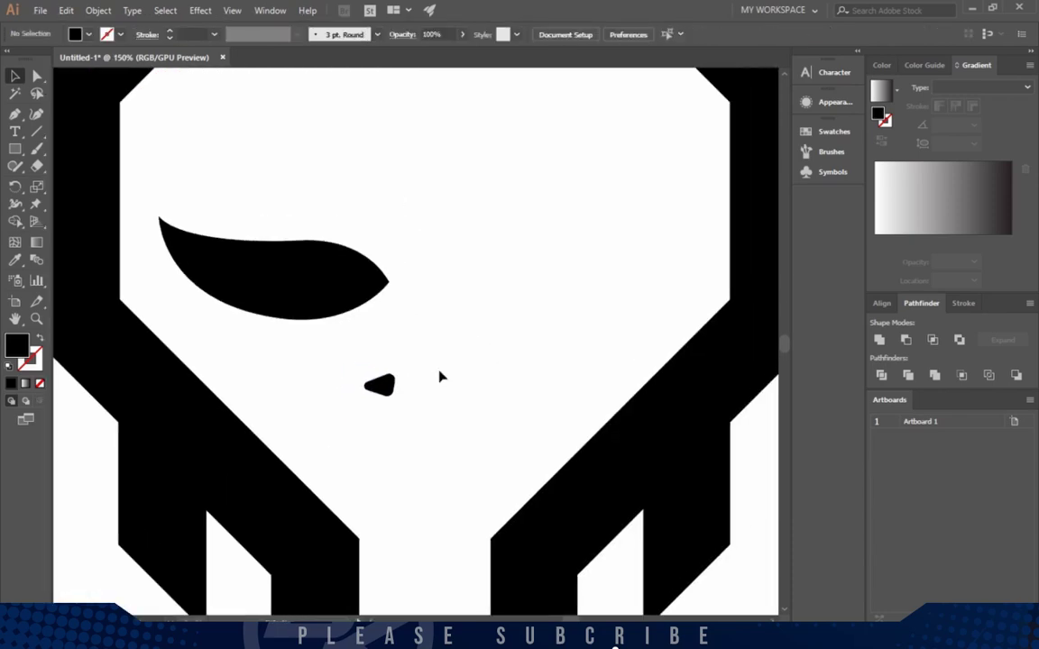
scroll(376, 308, "down", 1)
Reshape the left eye's bottom curve by dragging its anchor
key("a")
left_click(375, 307)
left_click(406, 301)
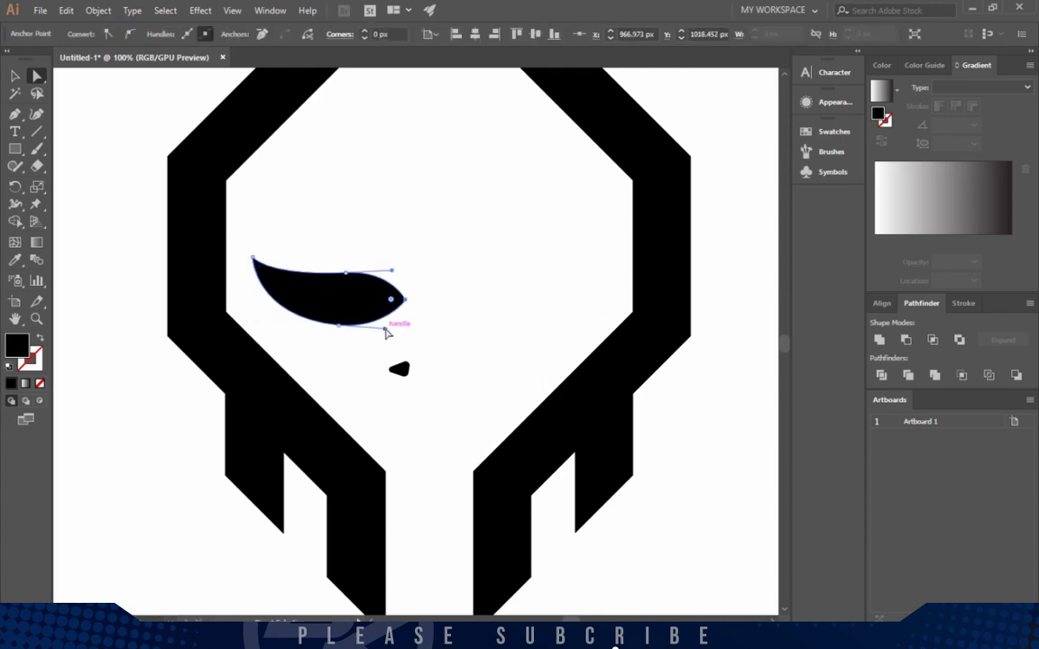
left_click_drag(386, 333, 388, 341)
left_click(436, 340)
scroll(441, 332, "down", 1)
scroll(401, 355, "up", 1)
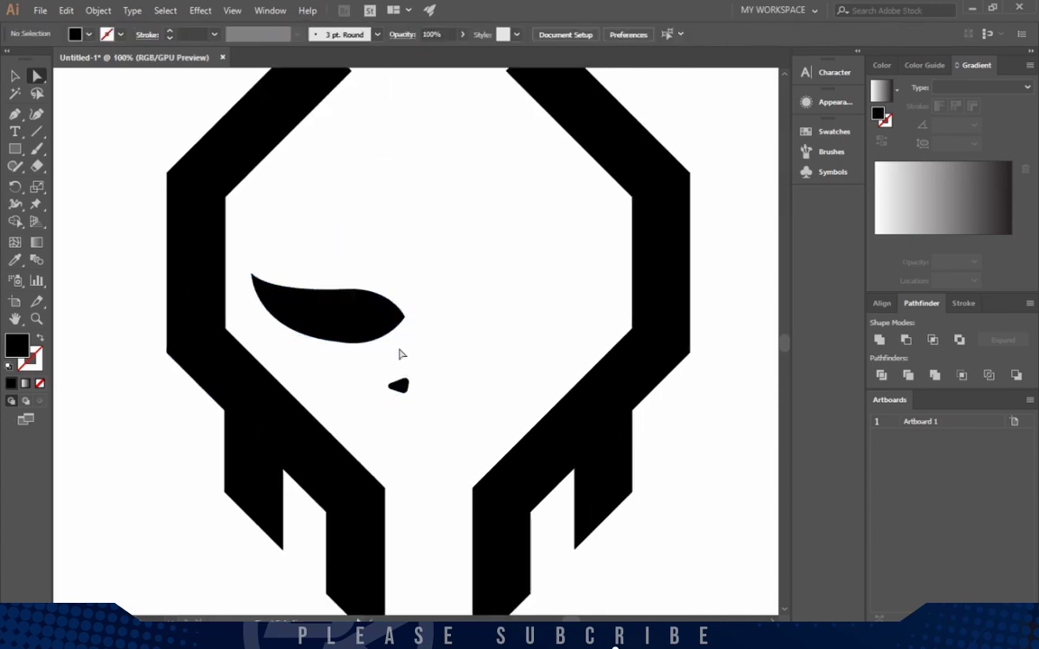
scroll(336, 359, "up", 1)
Shift the eye slightly left, enlarge it, and move the nostril up
left_click(348, 328)
left_click_drag(348, 328, 340, 327)
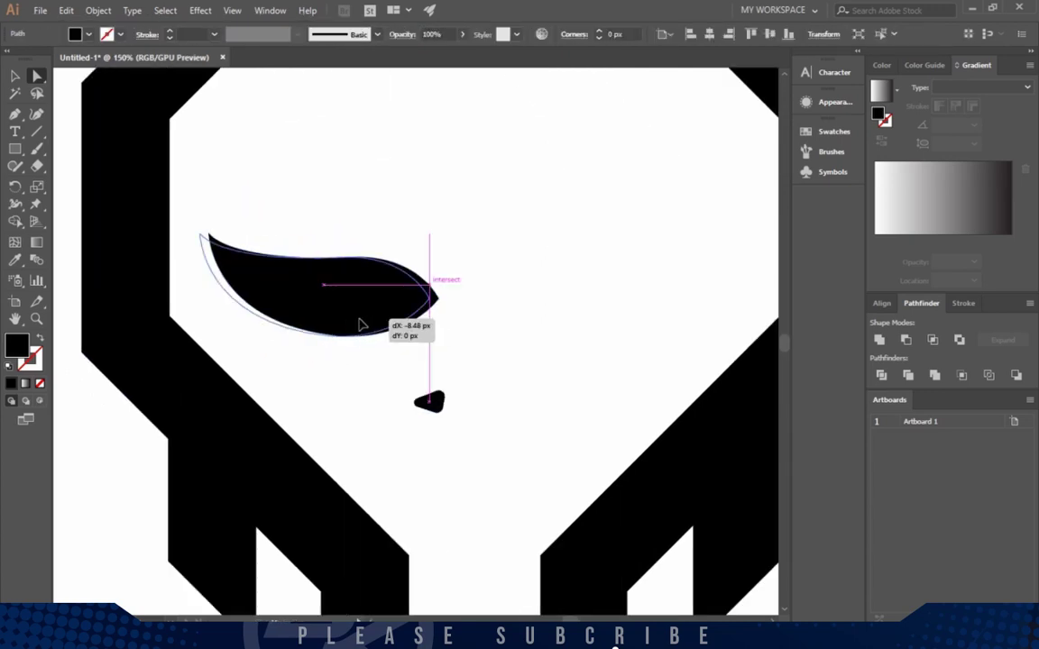
key("v")
left_click_drag(427, 240, 441, 237)
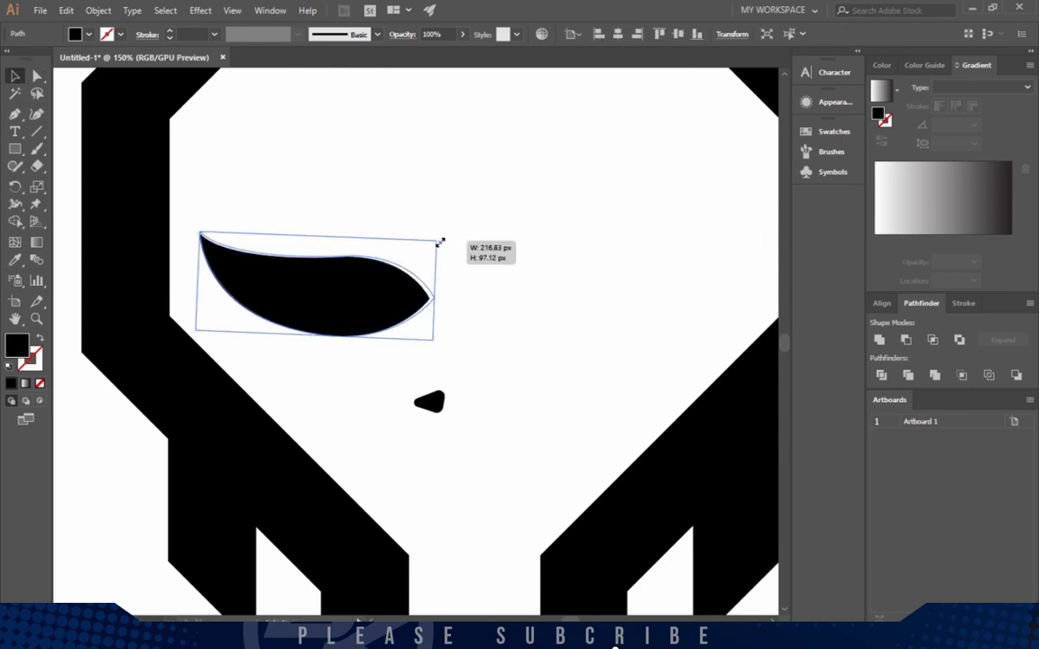
left_click(471, 309)
left_click_drag(435, 409, 434, 371)
scroll(462, 415, "down", 3)
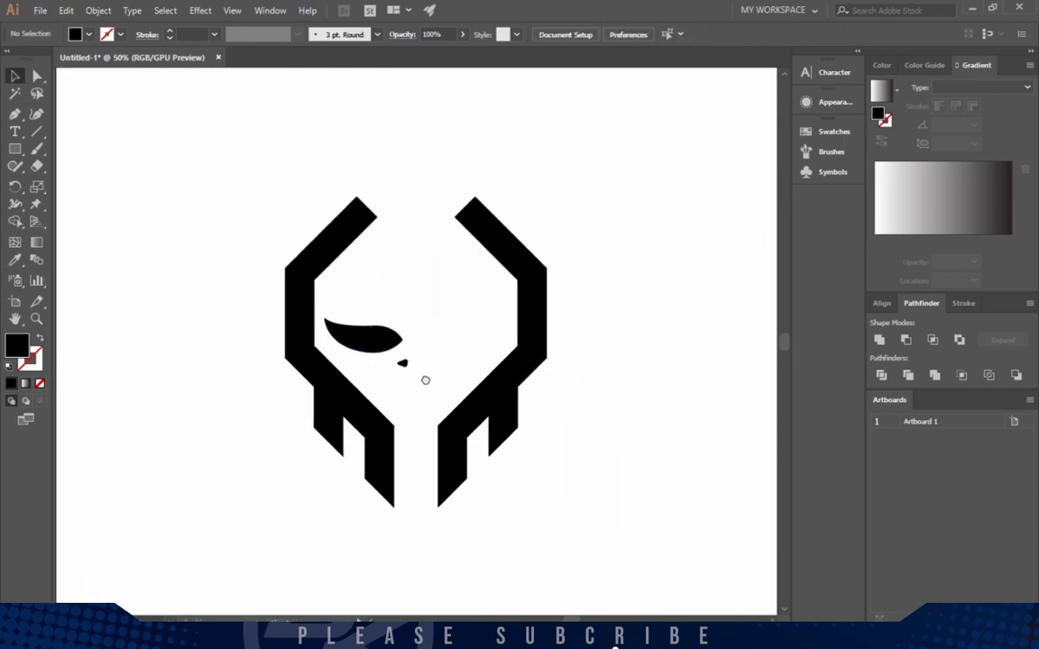
scroll(424, 378, "up", 2)
Resize the eye slightly and nudge the nostril down and right
left_click(300, 323)
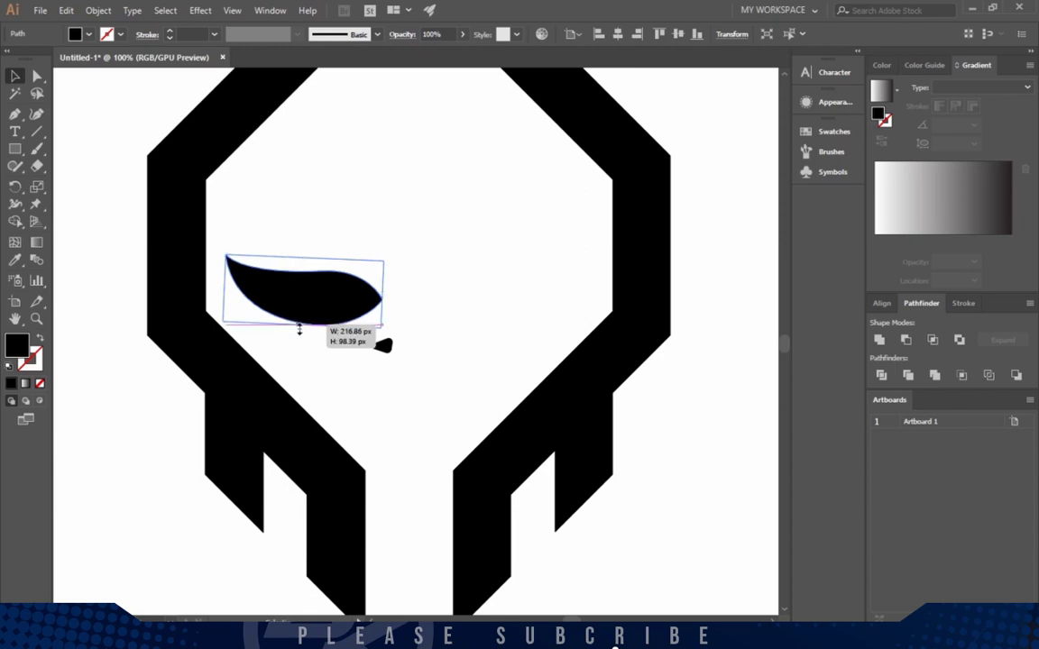
left_click_drag(376, 269, 393, 258)
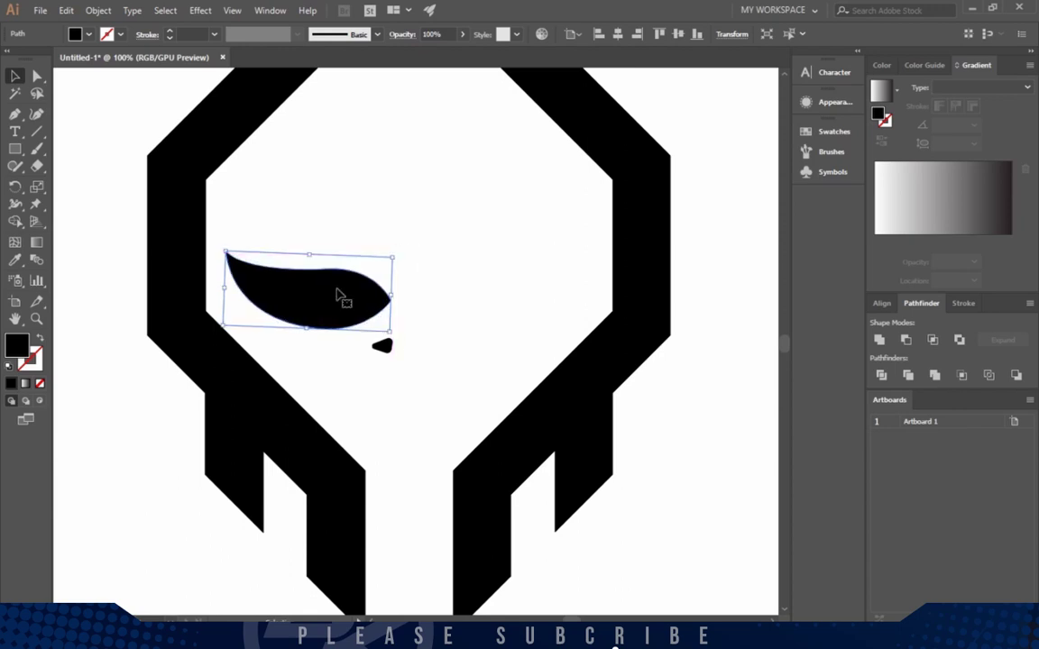
scroll(409, 295, "down", 1)
left_click(410, 295)
scroll(409, 295, "up", 1)
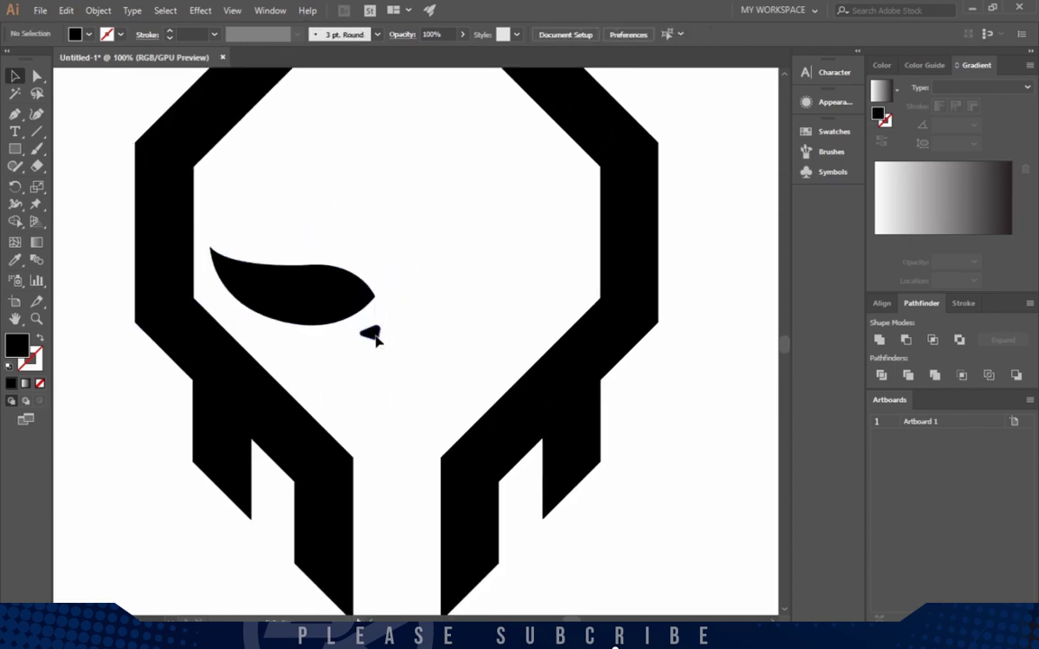
left_click_drag(374, 335, 379, 345)
scroll(353, 336, "down", 1)
scroll(349, 359, "up", 1)
scroll(348, 359, "up", 1)
Move the eye's top-left anchor up and right to reshape that tip
left_click(259, 306)
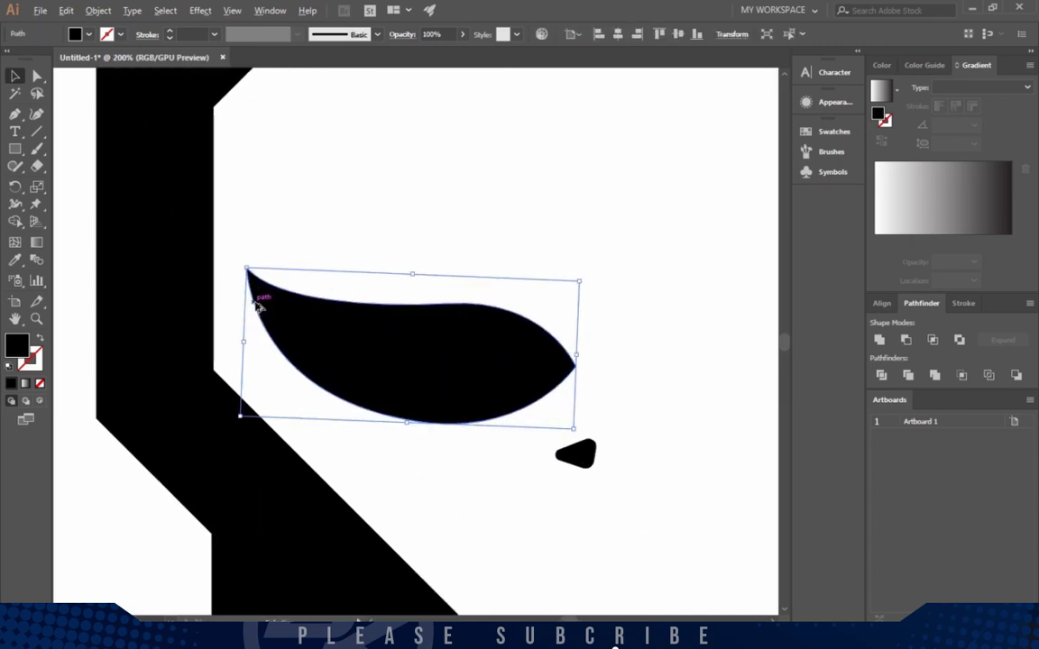
key("a")
left_click(249, 269)
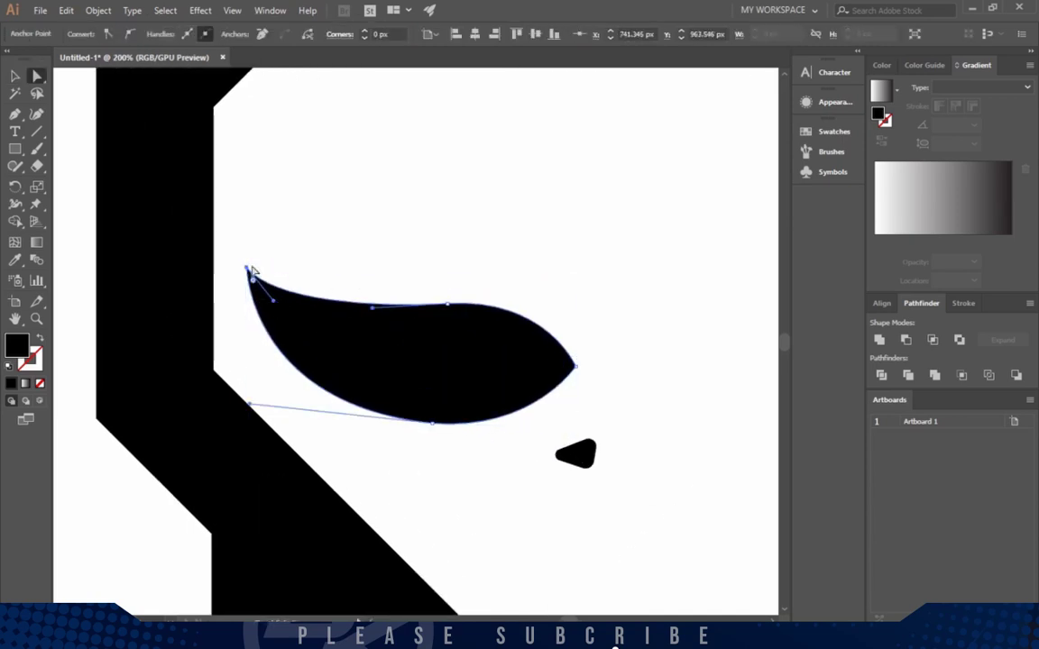
left_click_drag(252, 270, 259, 257)
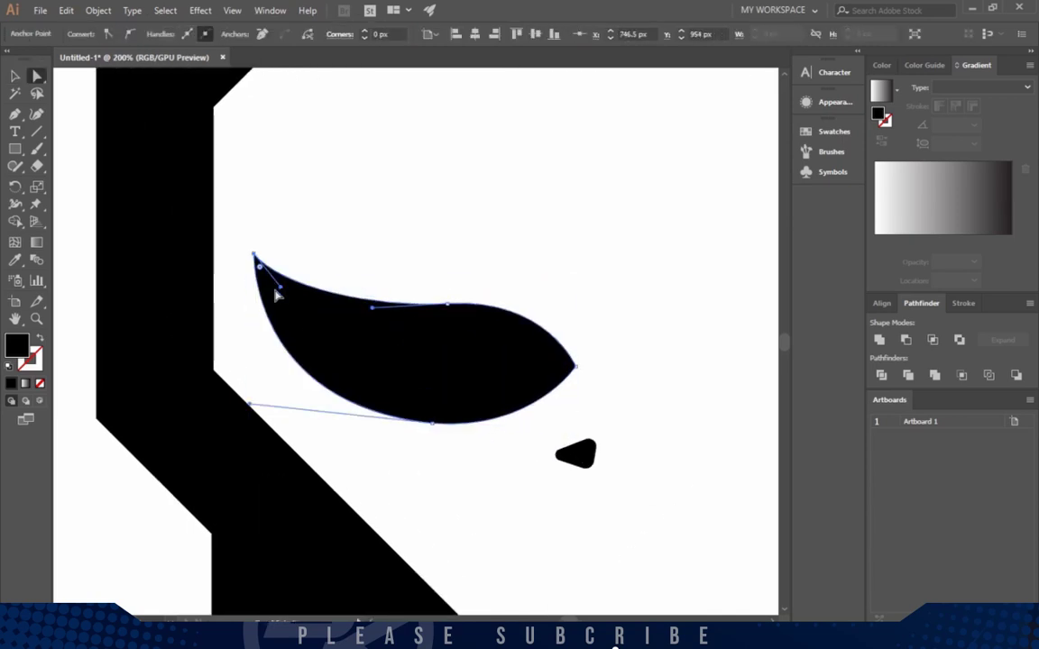
left_click(341, 232)
scroll(360, 232, "down", 2)
scroll(344, 260, "up", 1)
scroll(343, 260, "up", 1)
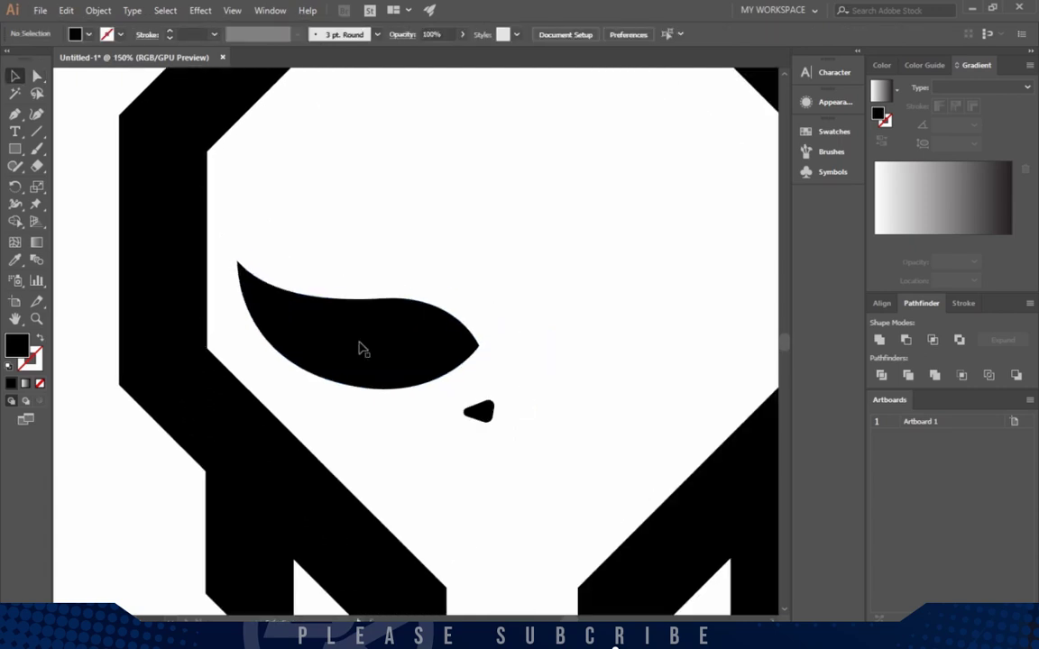
Lower the nostril slightly beneath the eye
mouse_move(360, 348)
left_mouse_down()
mouse_move(360, 336)
mouse_move(375, 366)
left_mouse_up()
scroll(375, 235, "down", 1)
scroll(403, 371, "up", 2)
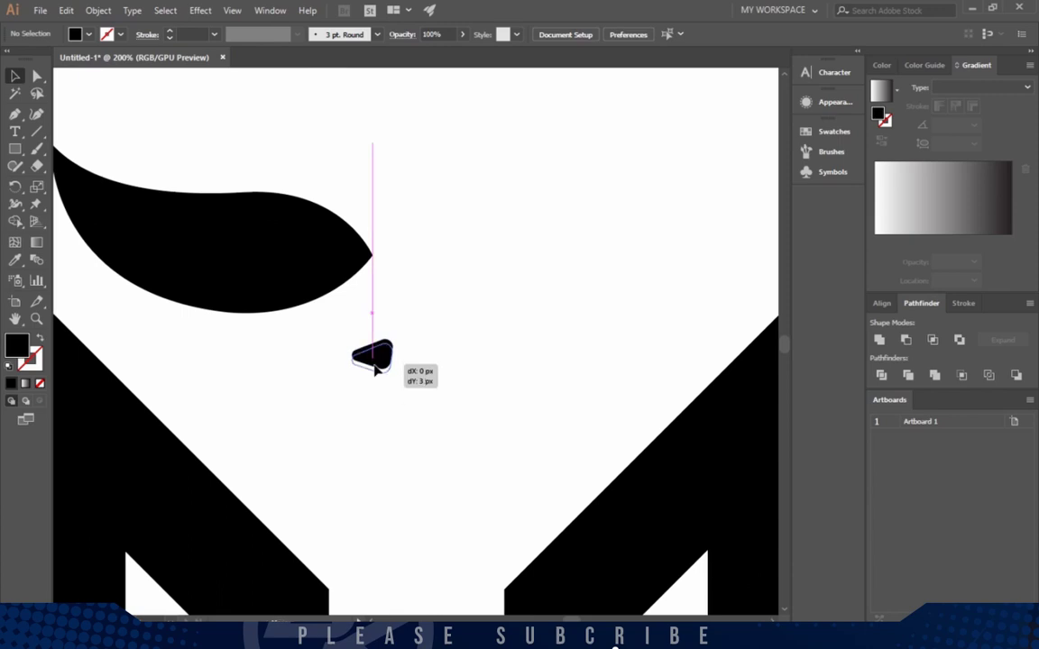
scroll(403, 402, "down", 2)
scroll(405, 396, "down", 1)
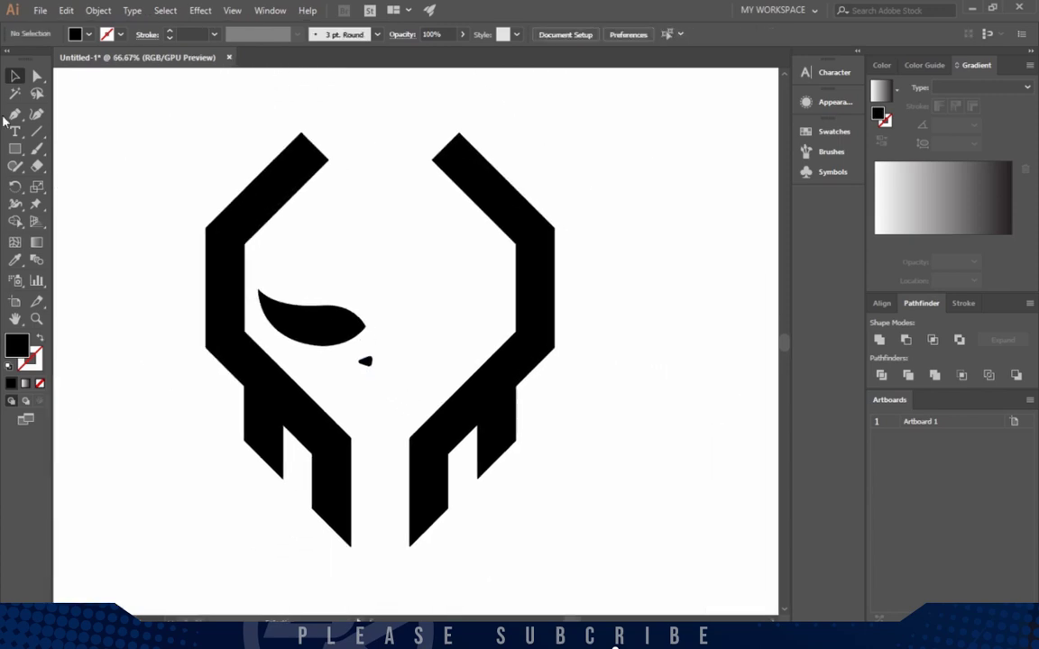
Draw a vertical line down the skull's centre
left_click(36, 134)
left_click_drag(380, 126, 381, 528)
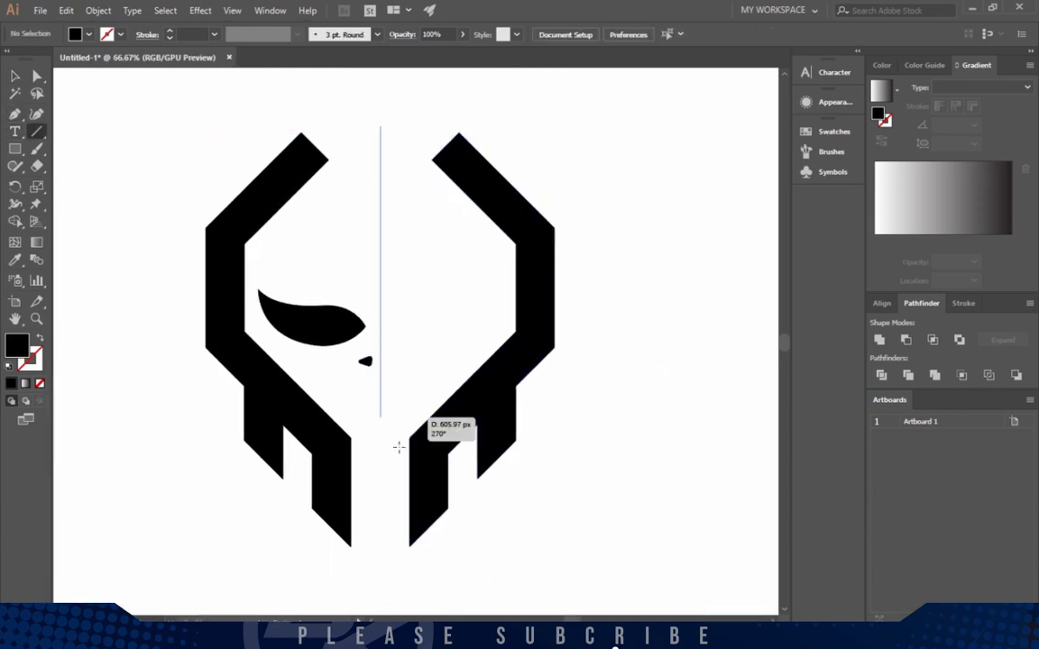
key("v")
left_click(419, 336)
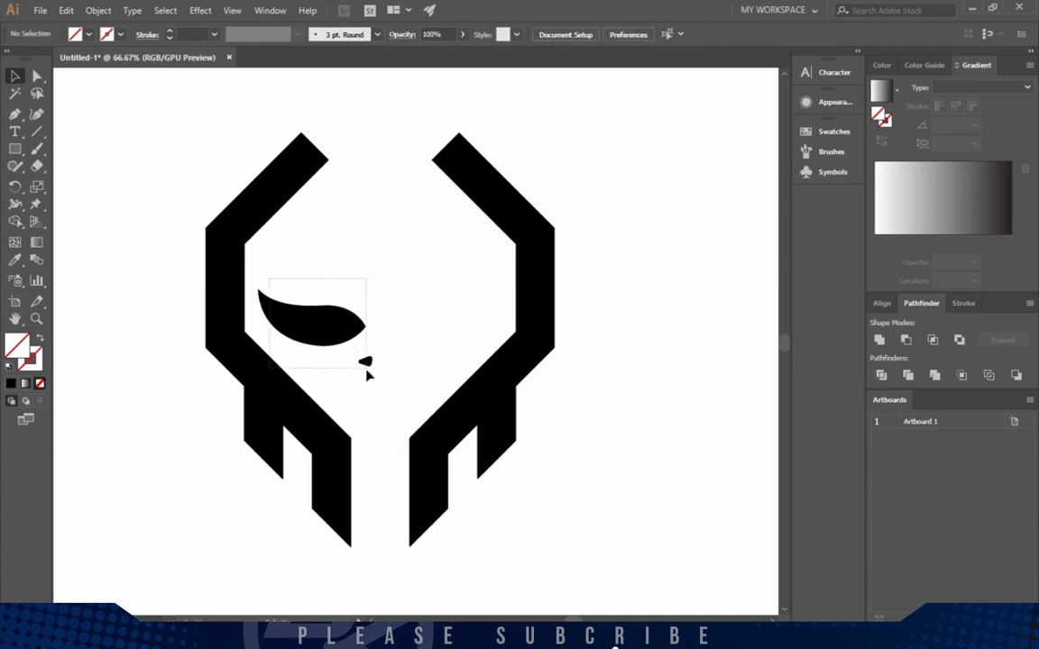
Reflect a copy of the left eye and nostril vertically across the centre line
left_click(388, 352)
left_click(366, 335)
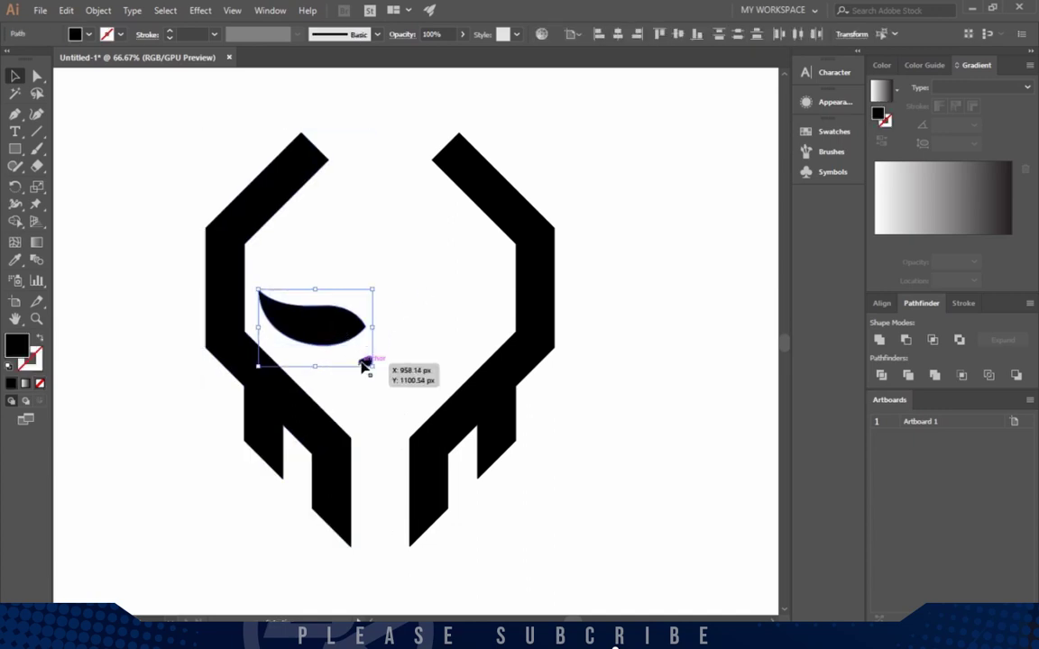
key("o")
left_click(380, 329, "alt")
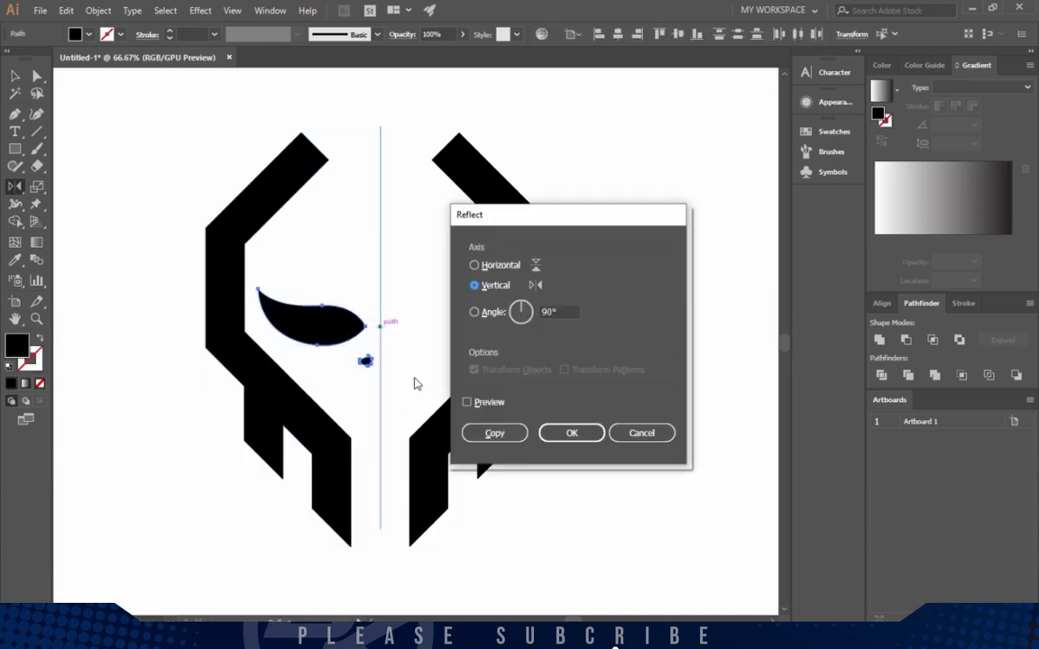
left_click(486, 431)
key("v")
left_click(373, 263)
Move and tilt the left nostril, then delete the right nostril
scroll(368, 320, "up", 2)
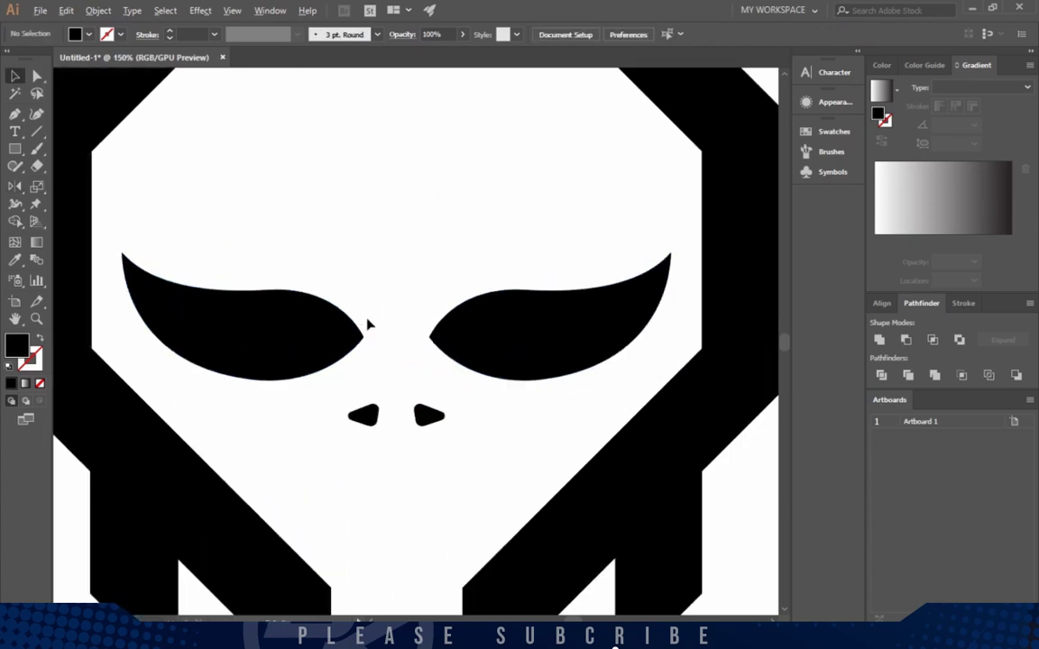
left_click_drag(365, 417, 379, 426)
scroll(378, 423, "up", 3)
left_click_drag(409, 364, 410, 368)
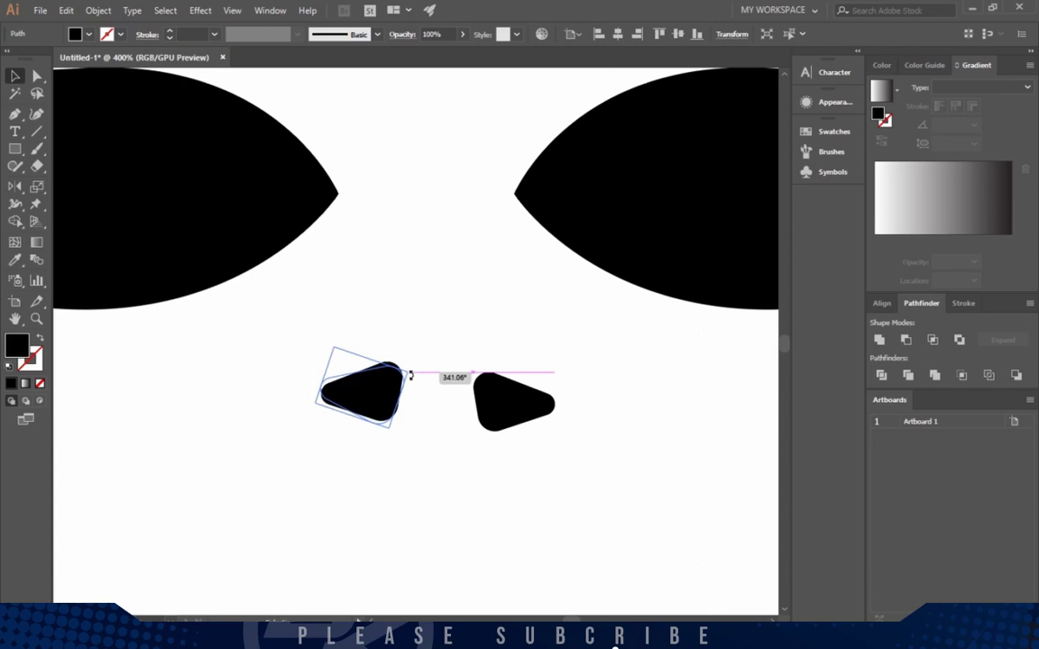
left_click(422, 384)
left_click(501, 404)
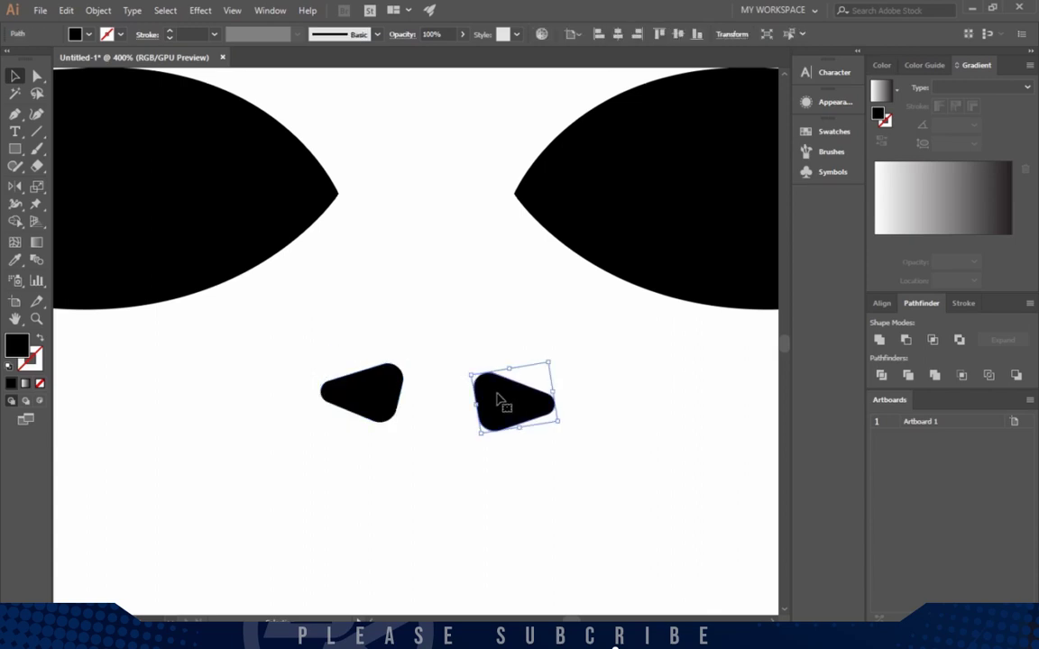
key("Delete")
Rotate the nostril flatter and mirror a copy across the centre guide
left_click(382, 418)
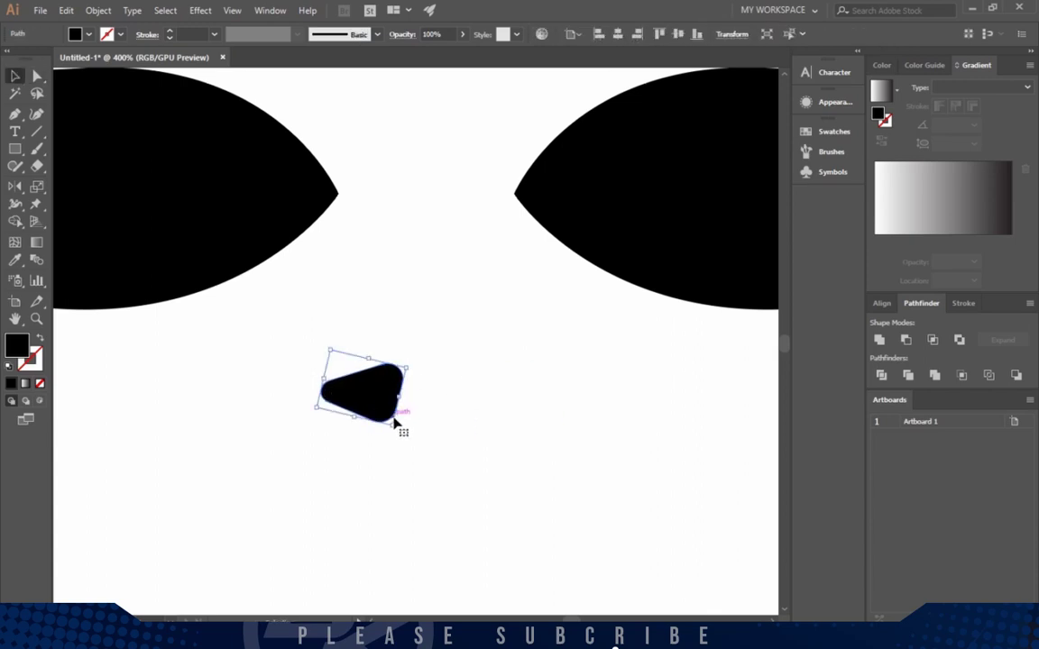
left_click_drag(405, 366, 417, 374)
left_click(434, 413)
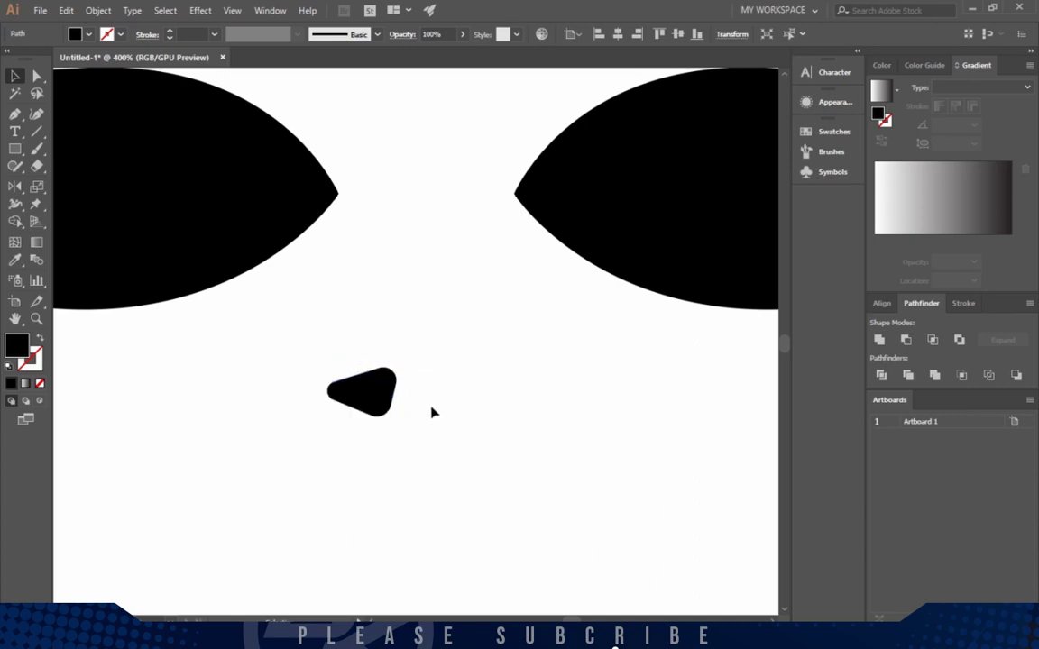
left_click(383, 398)
key("i")
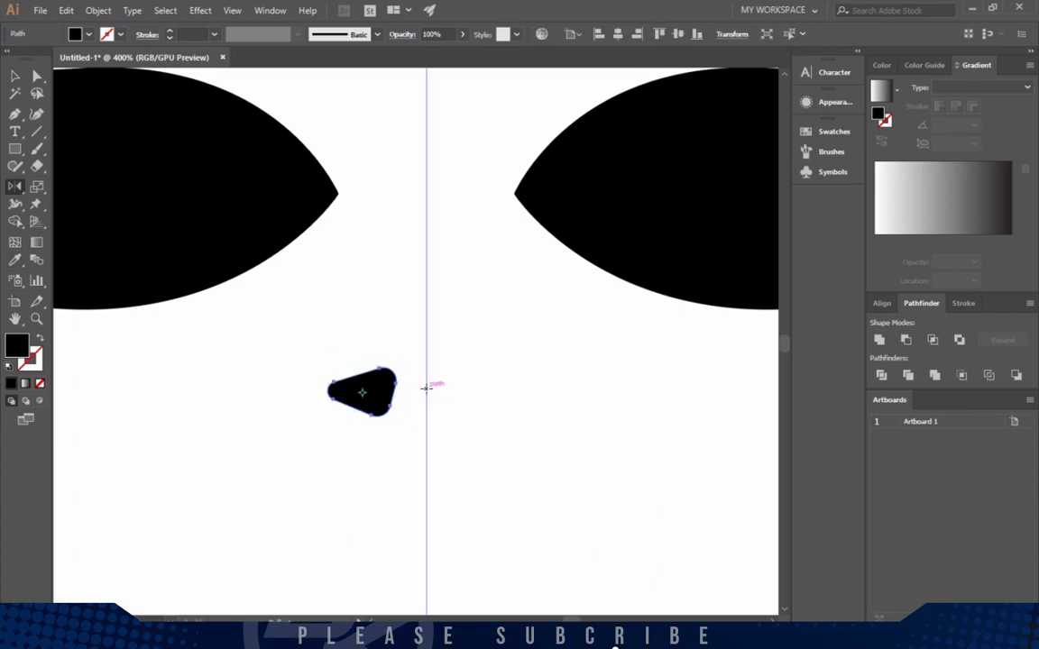
left_click(427, 388, "alt")
left_click(499, 434)
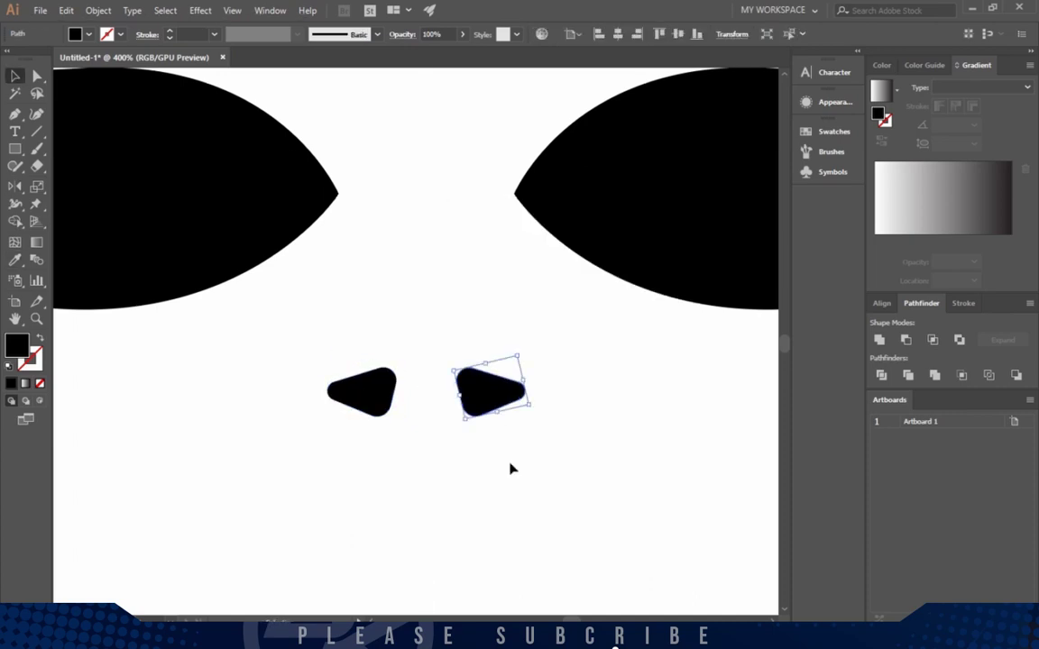
key("ctrl+minus")
left_click(533, 473)
key("ctrl+minus")
key("ctrl+minus")
key("ctrl+minus")
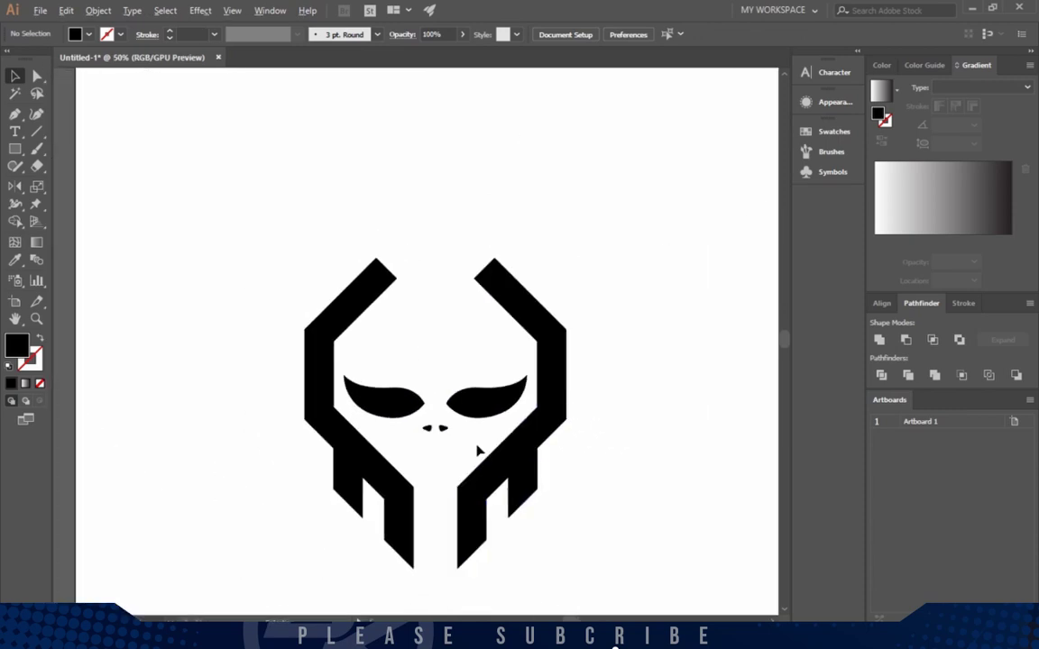
Delete the mirrored right nostril copy
scroll(457, 416, "up", 1, "alt")
scroll(451, 381, "down", 1)
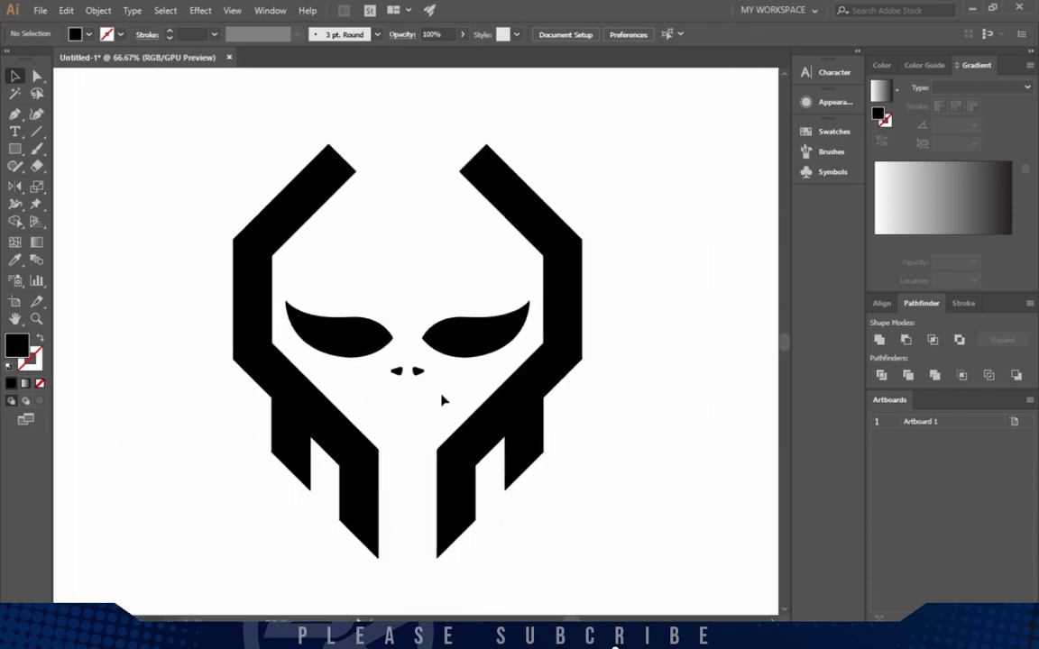
left_click_drag(442, 400, 449, 400)
scroll(421, 379, "up", 1, "alt")
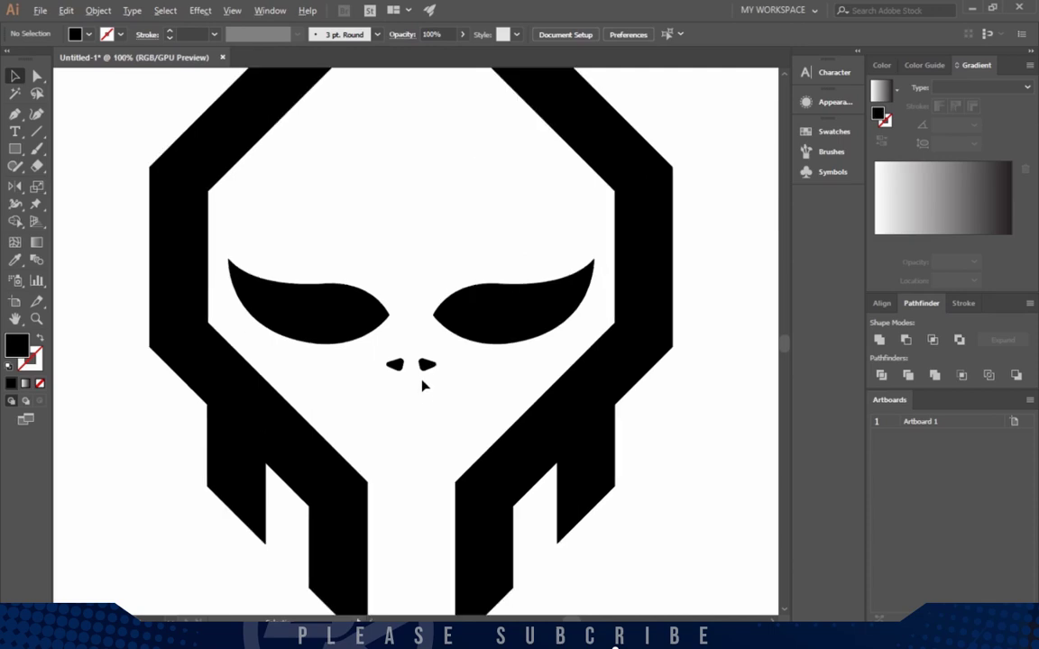
left_click(425, 365)
key("Delete")
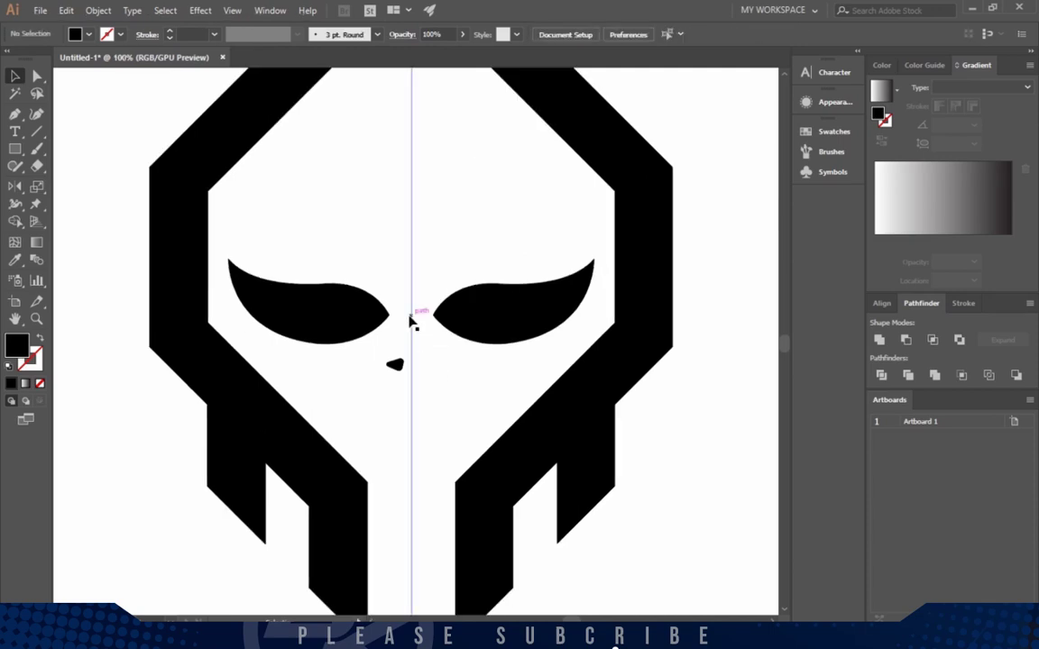
Move the remaining nostril slightly up and right, checking it in outline view
scroll(406, 360, "up", 3, "alt")
scroll(418, 364, "up", 3, "alt")
left_click(417, 365)
key("ctrl+y")
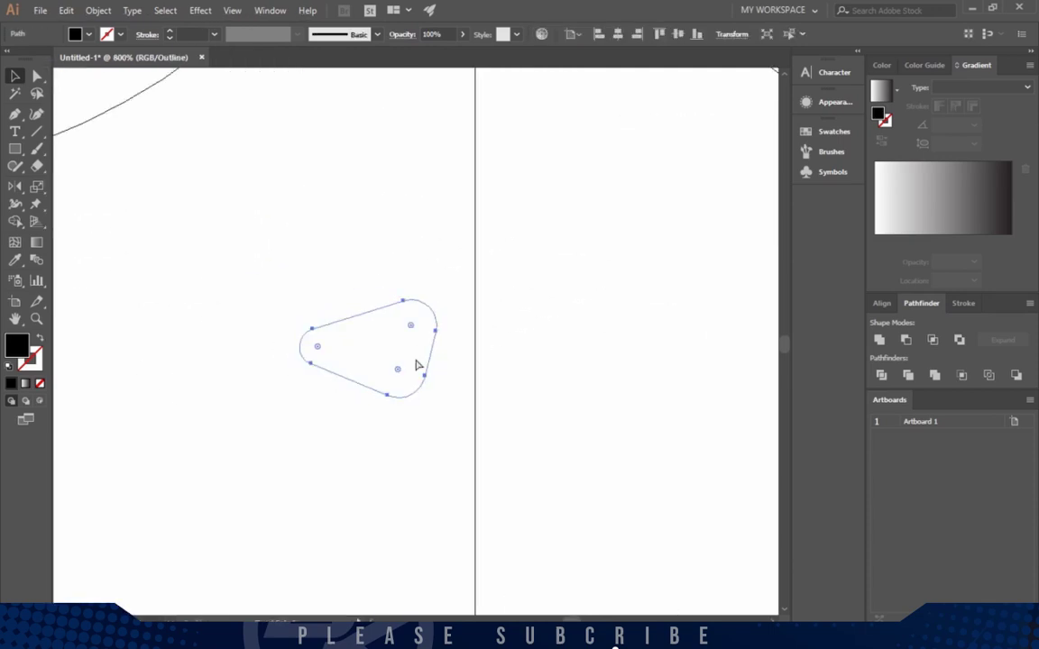
left_click(425, 365)
left_click(436, 348)
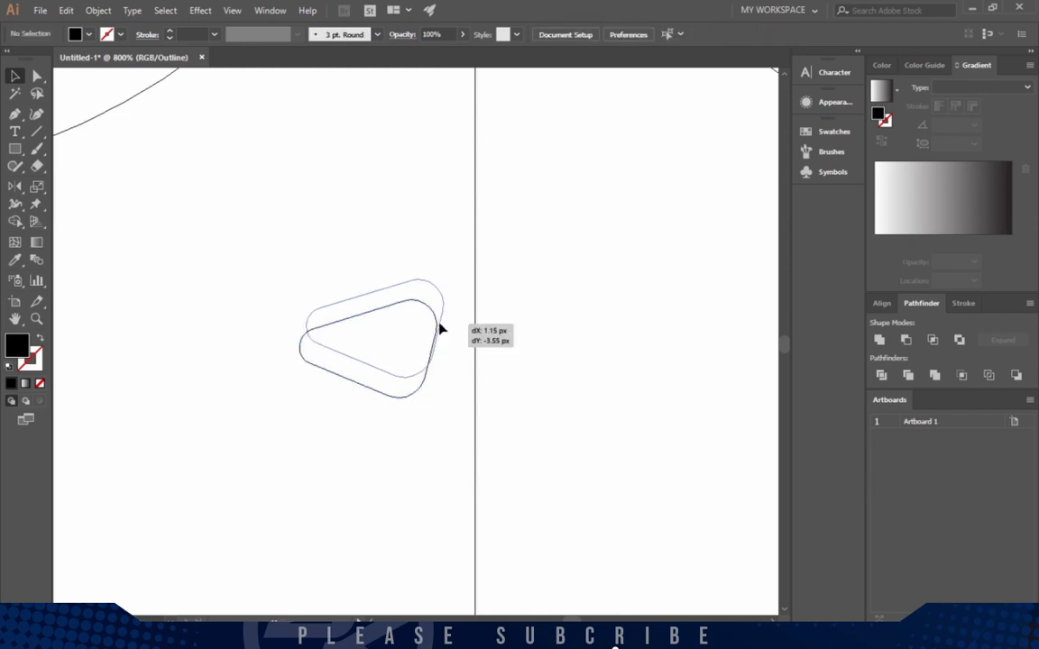
left_click_drag(436, 349, 449, 330)
left_click(446, 379)
key("ctrl+y")
Mirror the nostril across the centre guide into a close-set matching pair
scroll(445, 380, "down", 1, "alt")
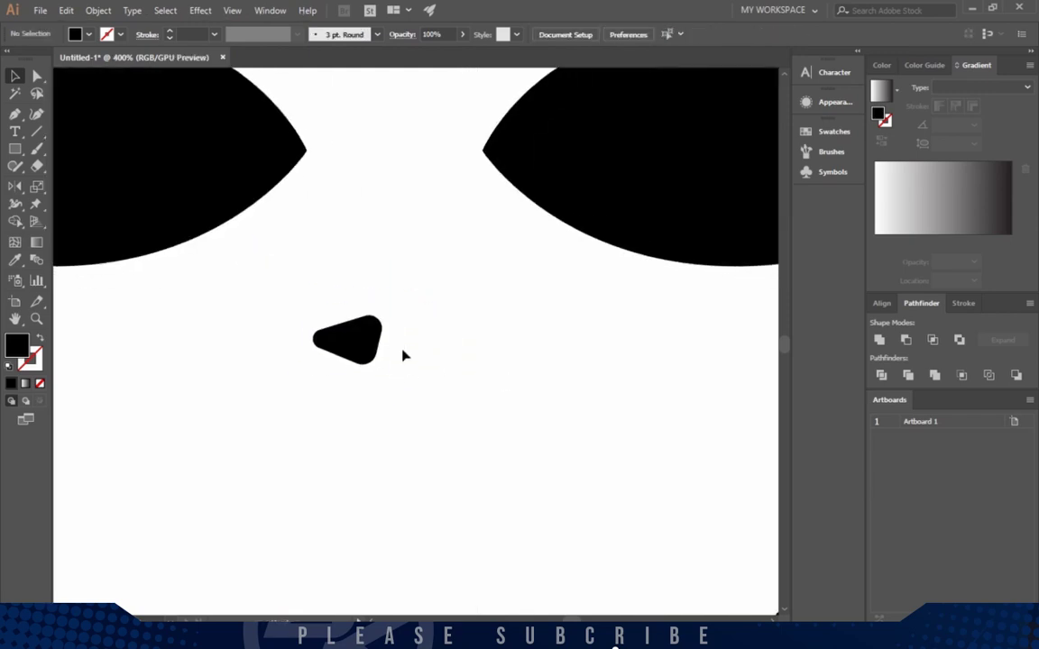
scroll(393, 349, "down", 1, "alt")
scroll(384, 348, "up", 1, "alt")
left_click(383, 347)
key("i")
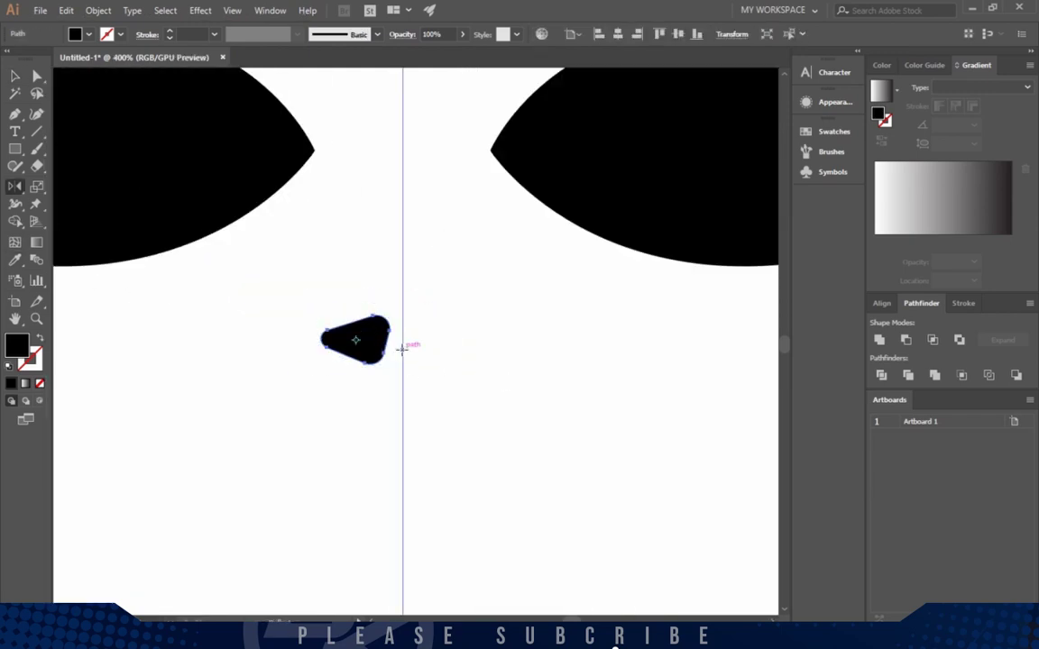
left_click(402, 348, "alt")
left_click(474, 429)
key("v")
key("ctrl+1")
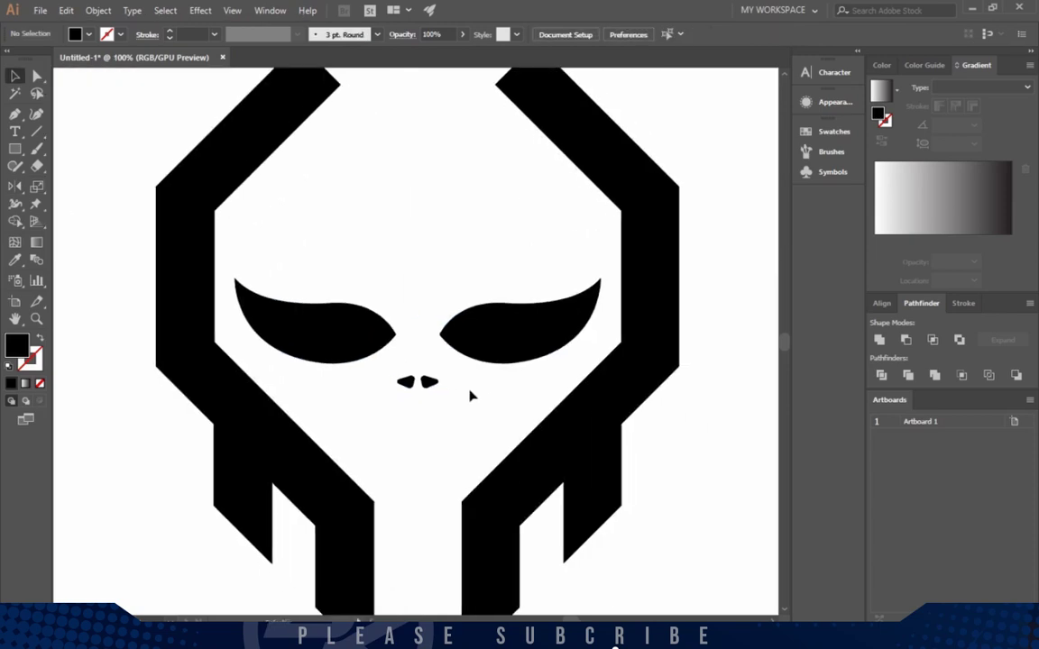
scroll(464, 397, "down", 1, "alt")
scroll(456, 404, "up", 1, "alt")
scroll(454, 402, "down", 1, "alt")
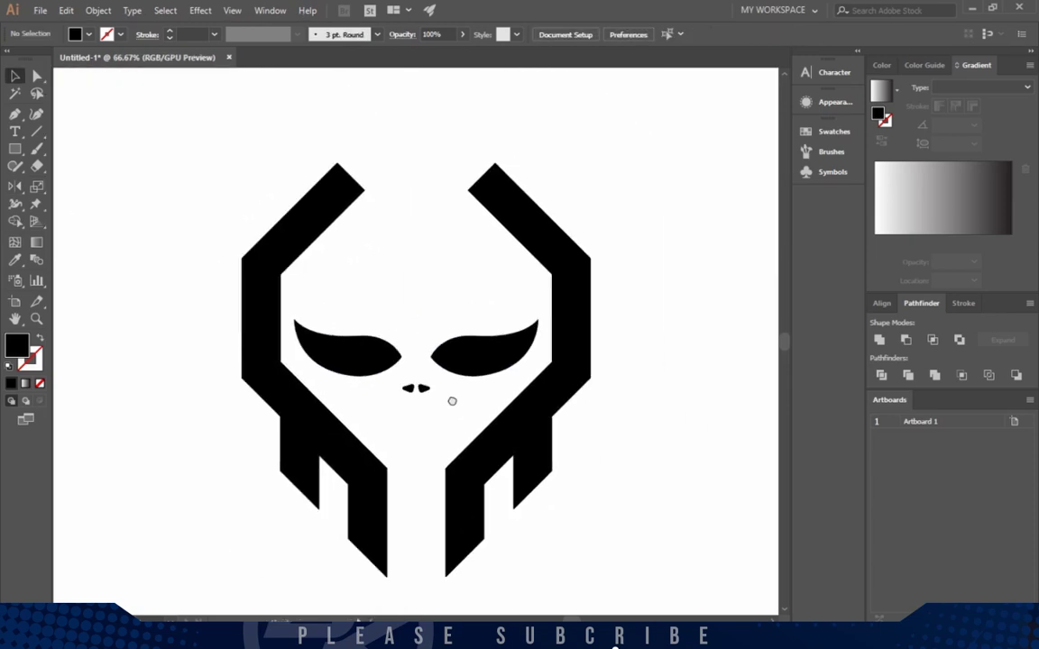
scroll(459, 280, "up", 2, "alt")
Draw a tall narrow ellipse on the forehead and sharpen its top and bottom anchors into a leaf
left_click(15, 149)
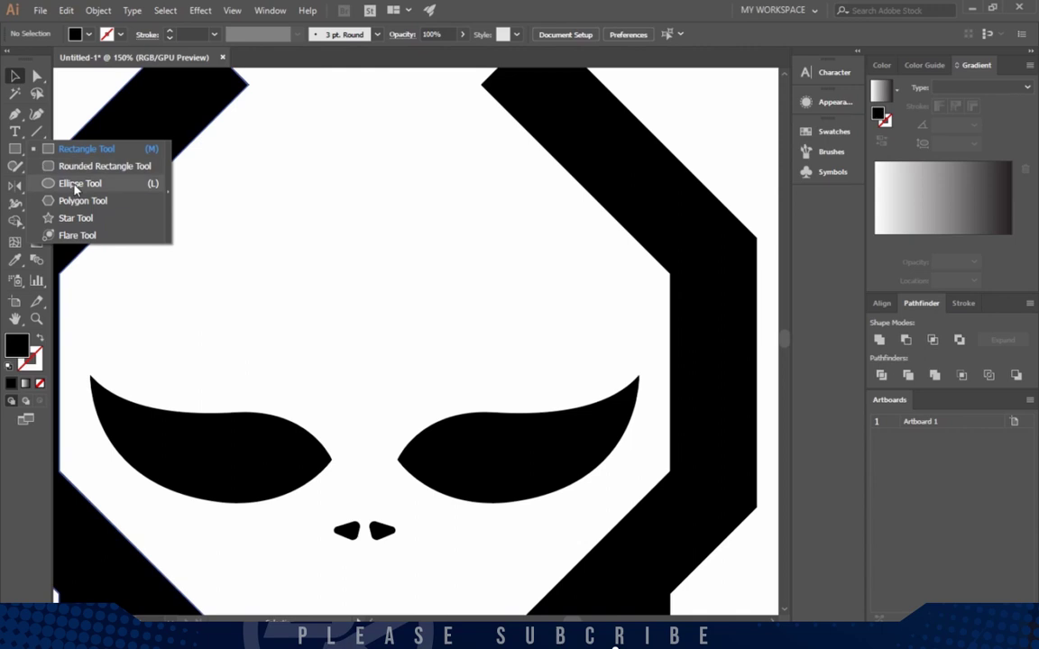
left_click(76, 184)
left_click_drag(431, 178, 453, 290)
key("a")
left_click(442, 178)
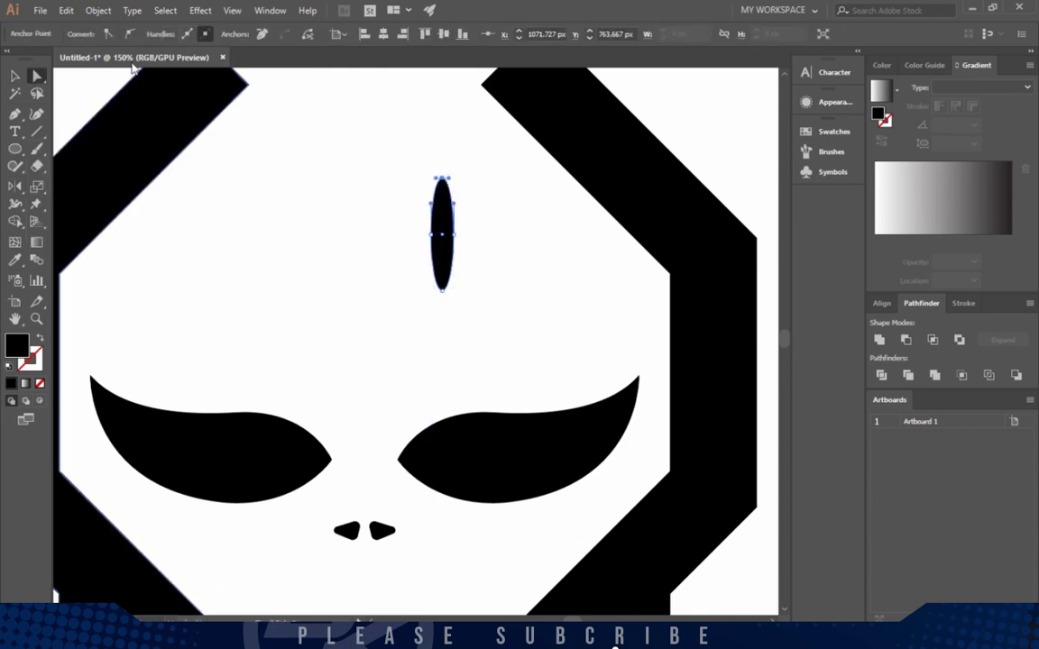
left_click(108, 35)
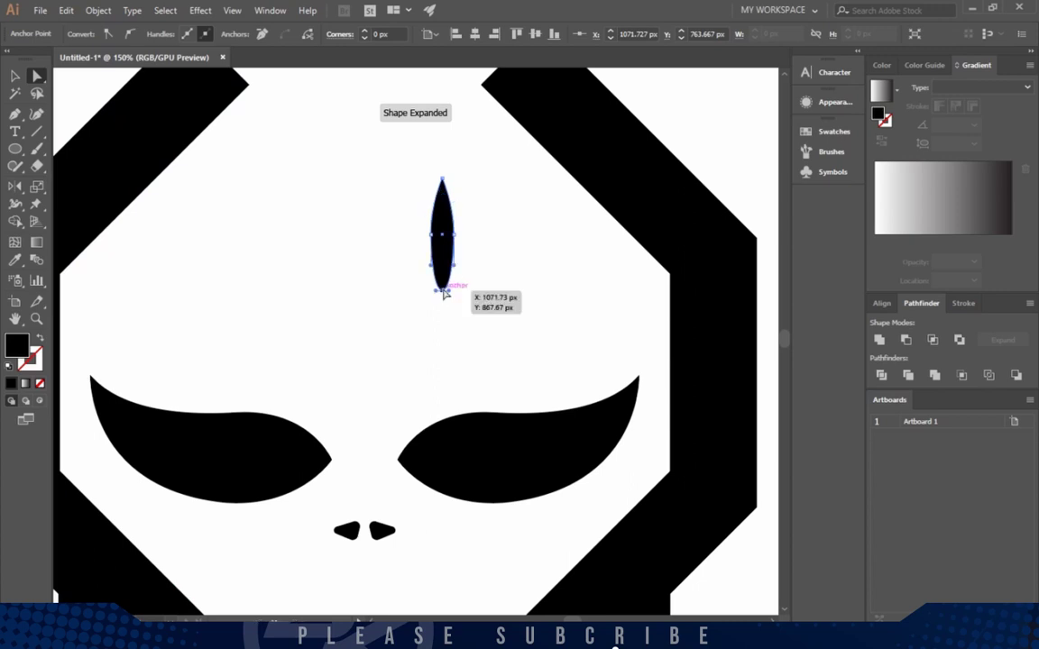
left_click(108, 33)
Rotate the leaf diagonally, stretch it, and place it on the upper-right forehead
key("v")
mouse_move(462, 178)
left_mouse_down()
mouse_move(495, 197)
mouse_move(499, 178)
left_mouse_up()
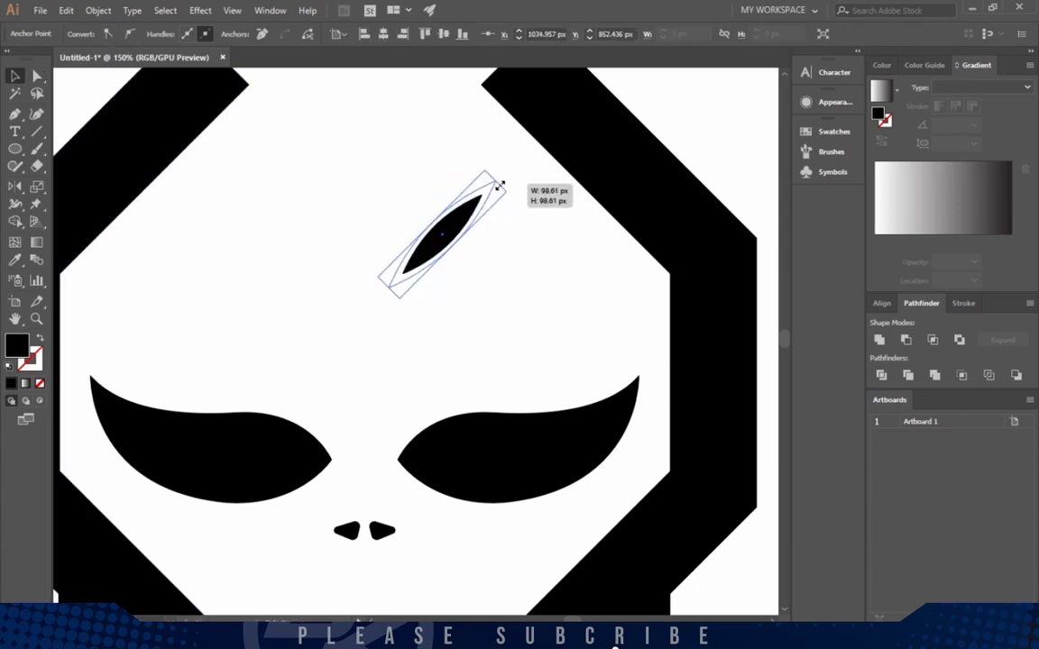
left_click_drag(456, 221, 511, 174)
left_click(516, 211)
scroll(515, 211, "down", 3)
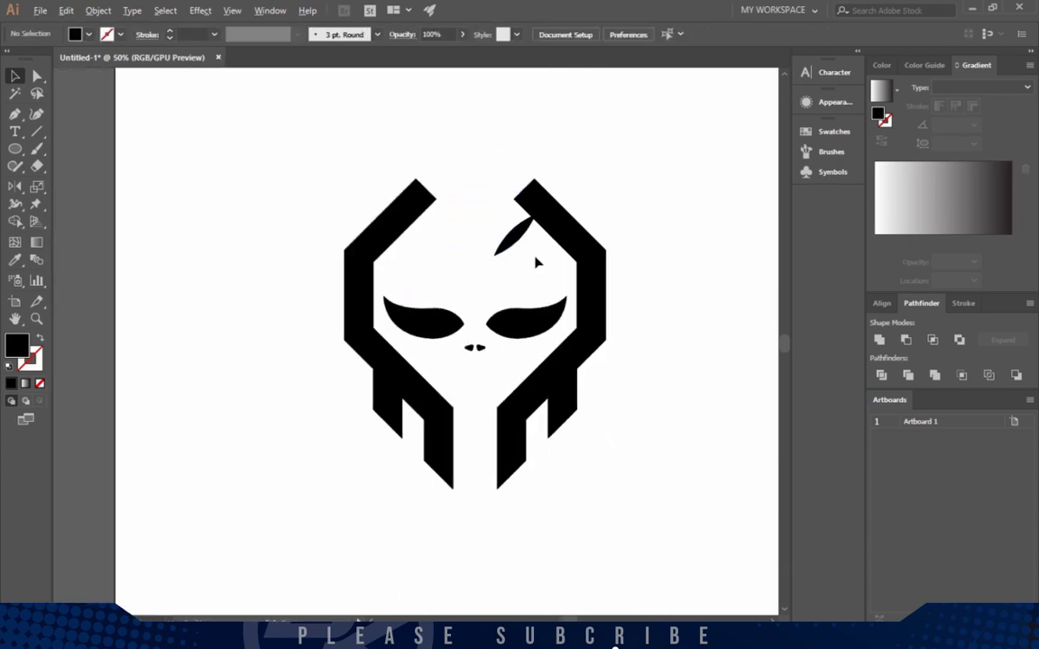
scroll(501, 261, "up", 2)
left_click(468, 214)
left_click_drag(436, 259, 433, 269)
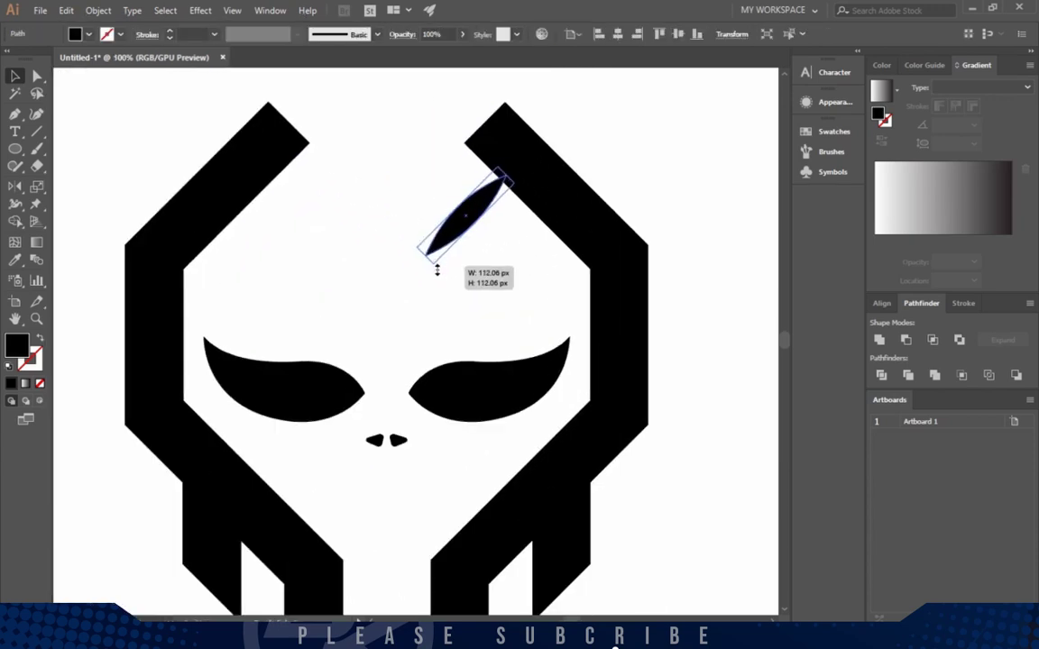
left_click(508, 269)
Rotate a copy of the leaf 90° to cross it into an X, then enlarge the copy
left_click(485, 221)
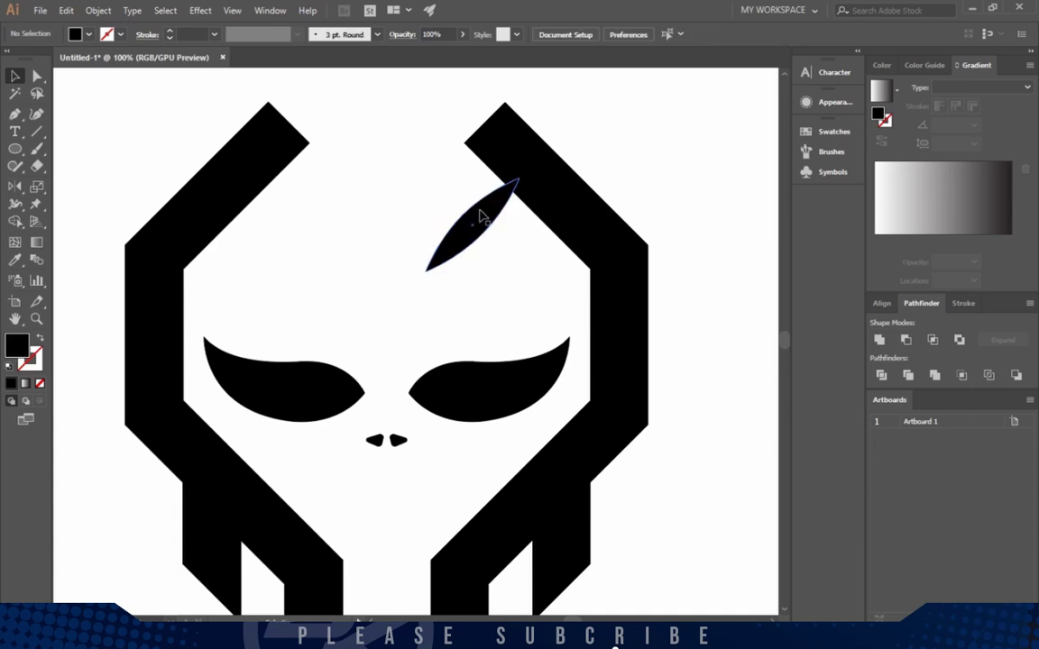
left_click(480, 217)
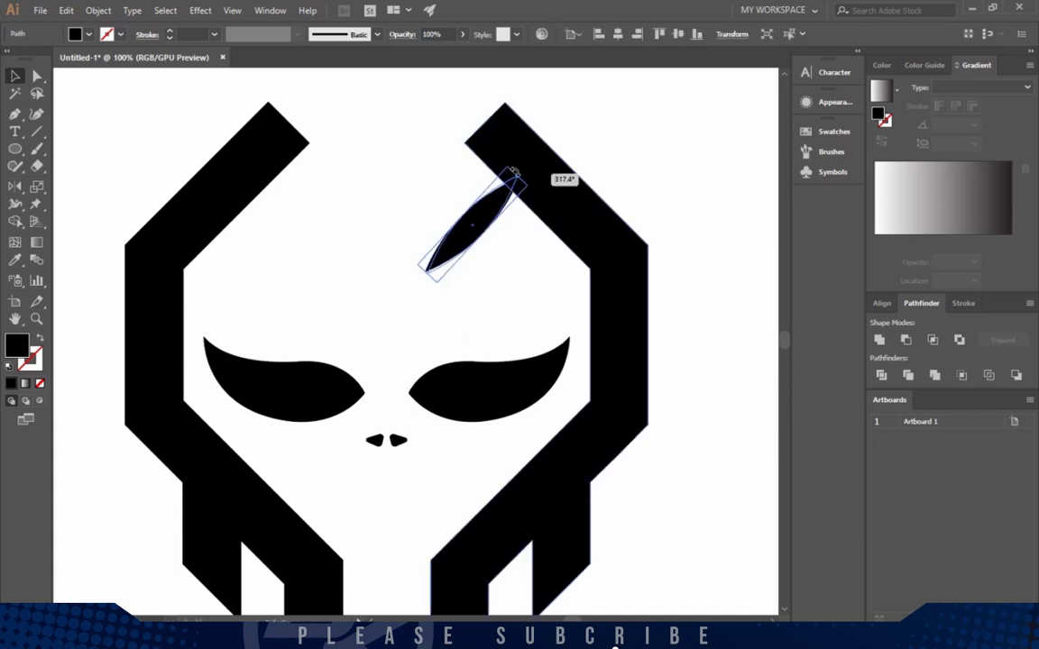
left_click_drag(534, 170, 532, 281)
scroll(505, 232, "up", 1)
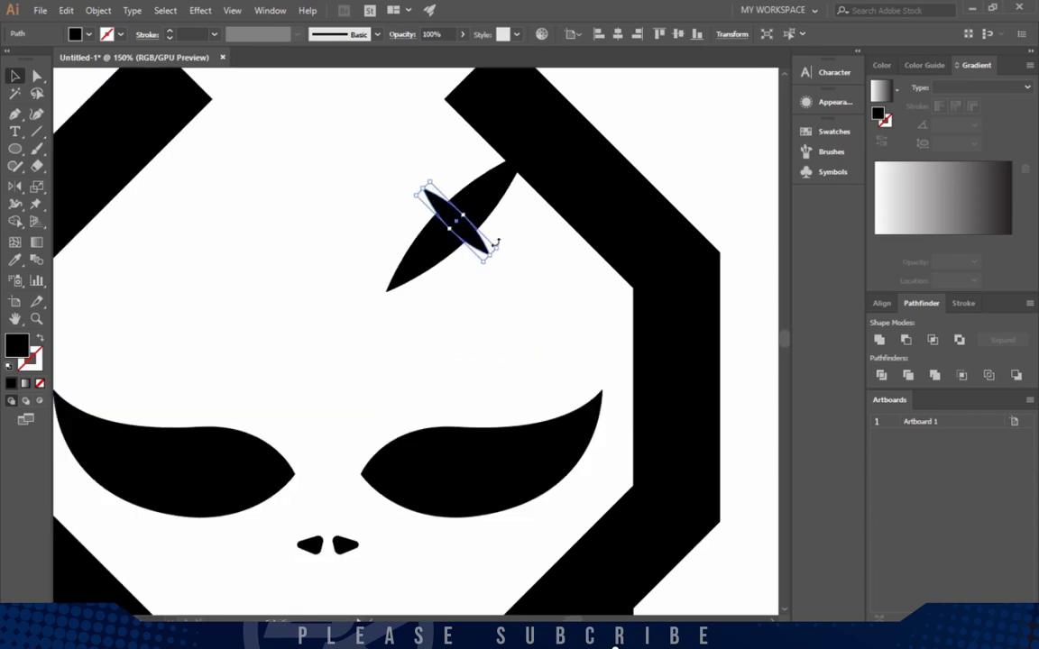
left_click_drag(496, 239, 519, 260)
left_click(518, 260)
Widen the crossing leaf copy to even out the X-shaped scar
scroll(532, 271, "down", 2)
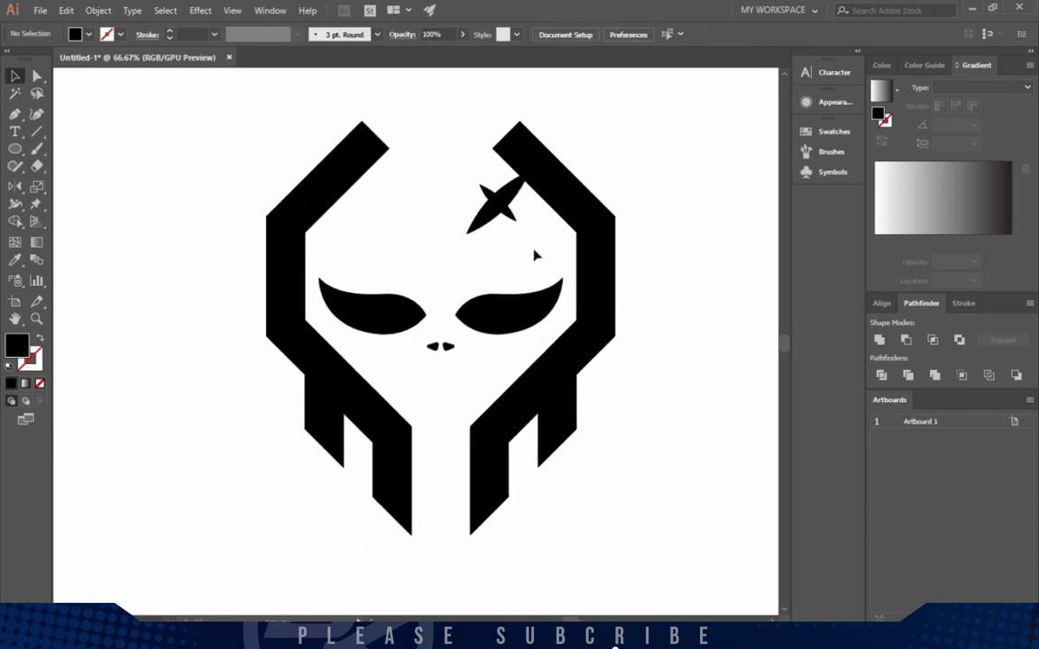
scroll(527, 257, "down", 1)
scroll(454, 279, "up", 1)
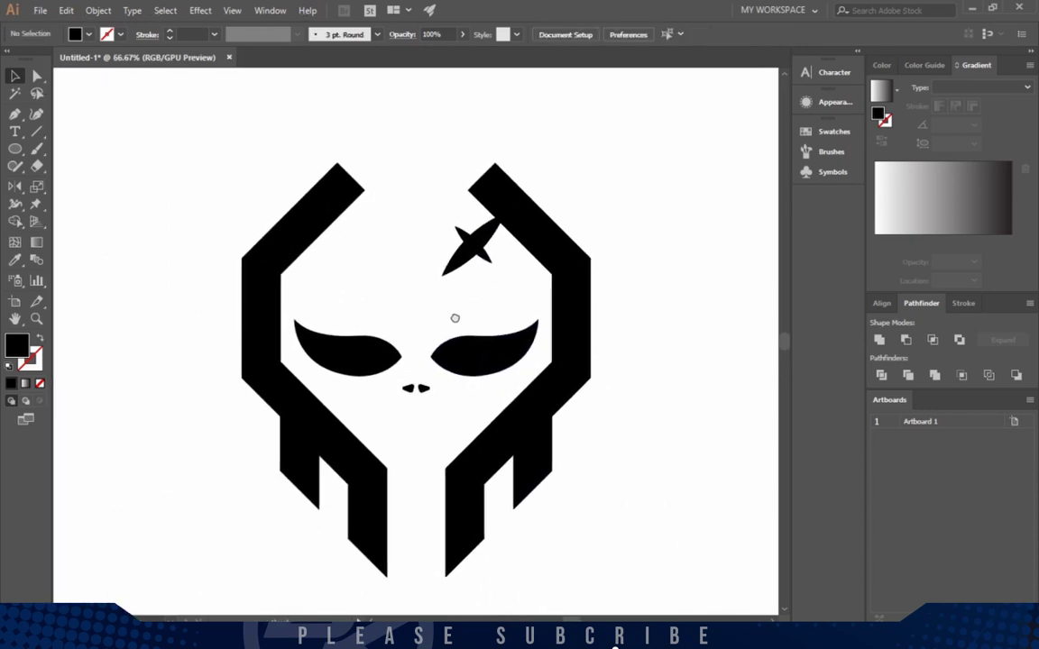
left_click(497, 228)
scroll(497, 228, "up", 3)
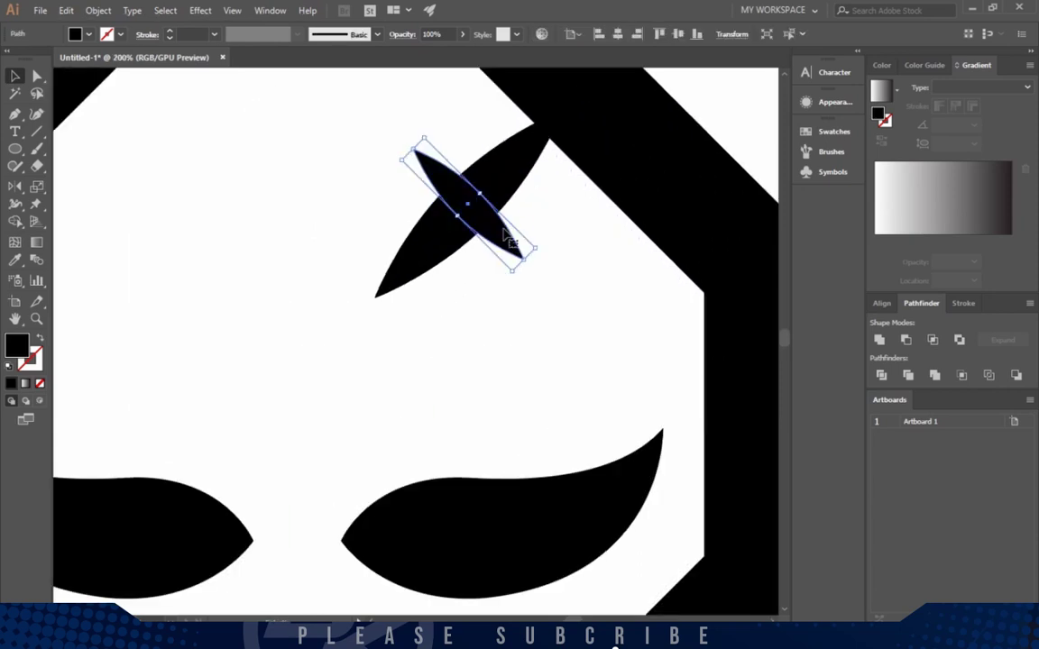
left_click_drag(540, 245, 550, 248)
left_click(548, 328)
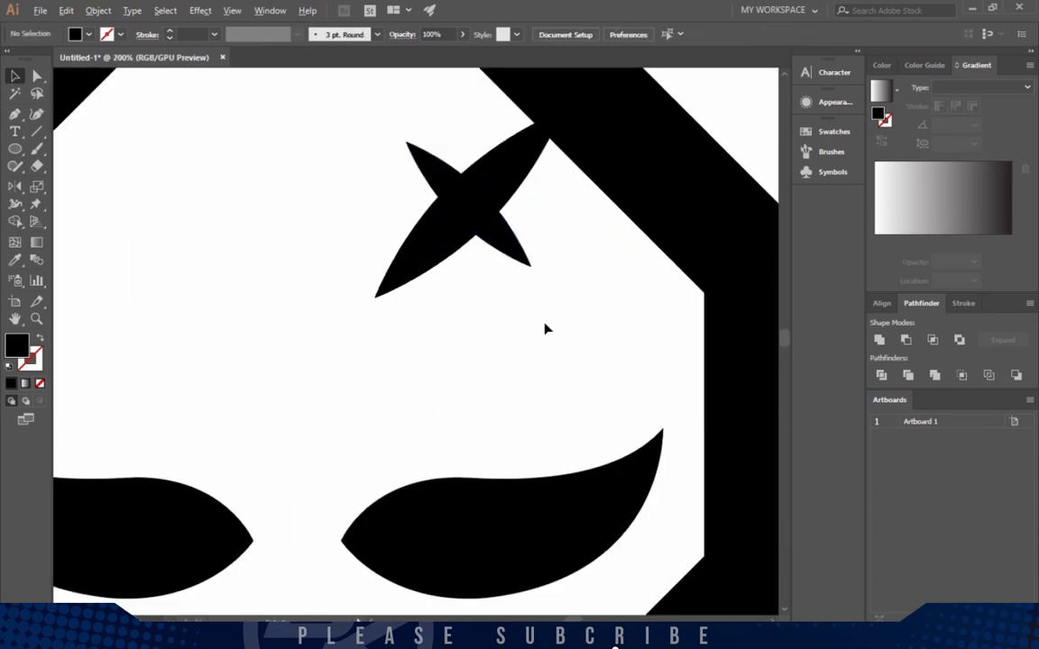
scroll(538, 280, "down", 2)
scroll(538, 280, "down", 1)
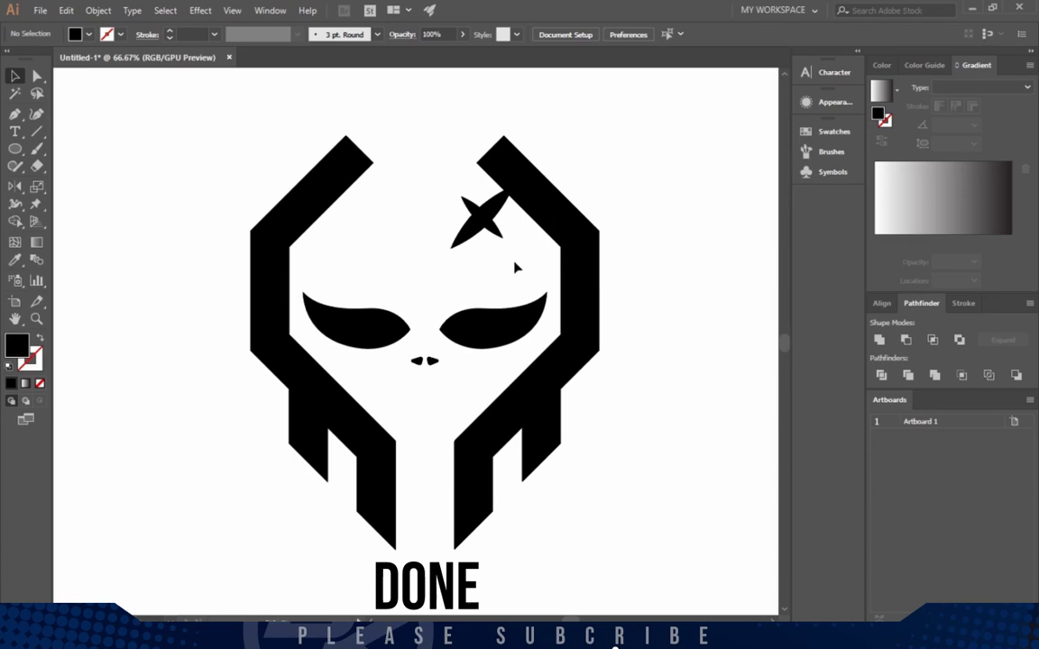